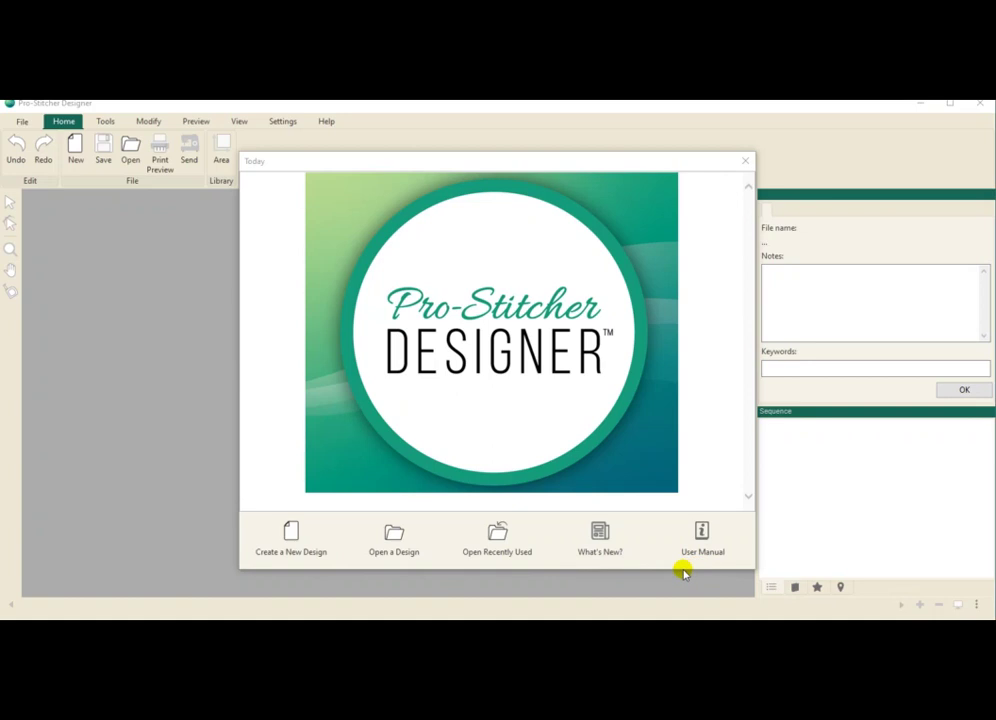
- Create a new blank design and bring up the drawing and backdrop tools
click(284, 555)
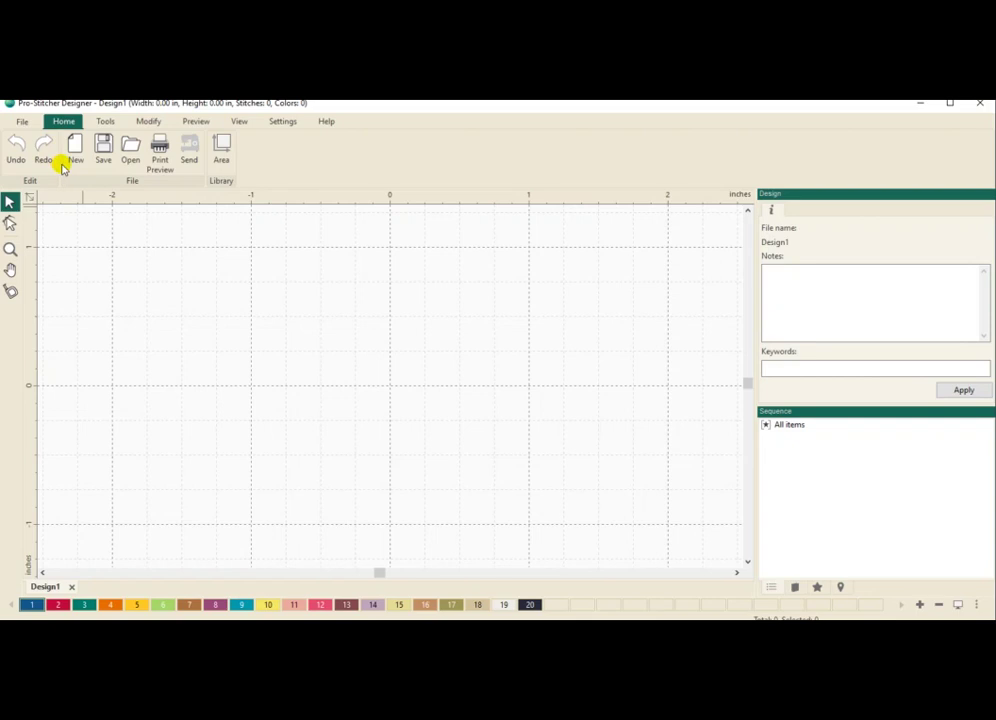
click(105, 121)
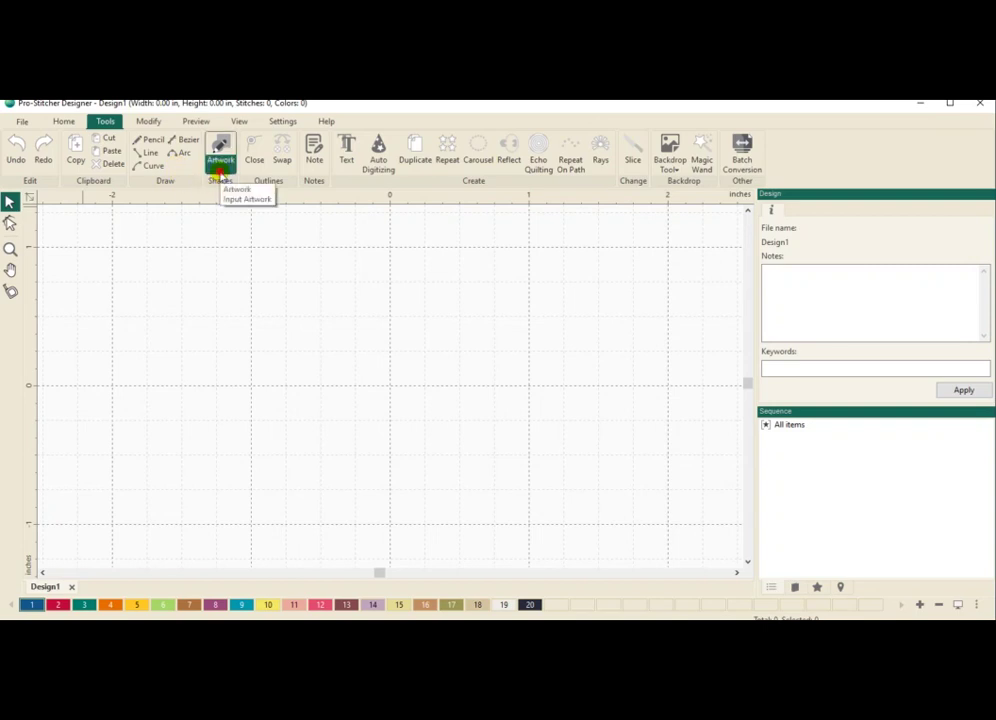
click(219, 165)
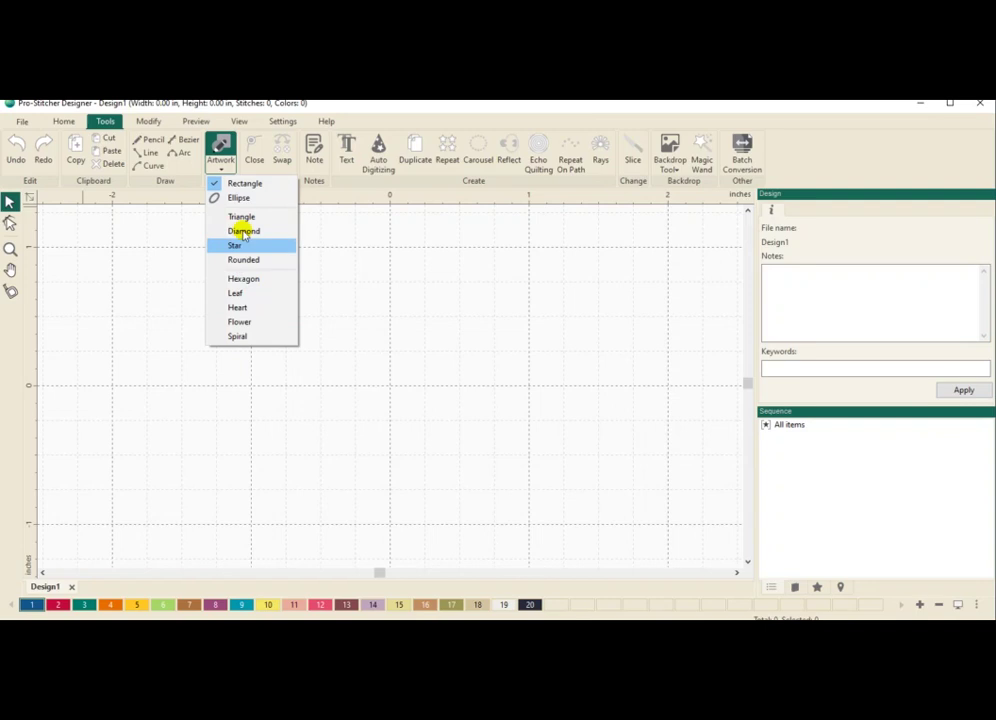
click(333, 200)
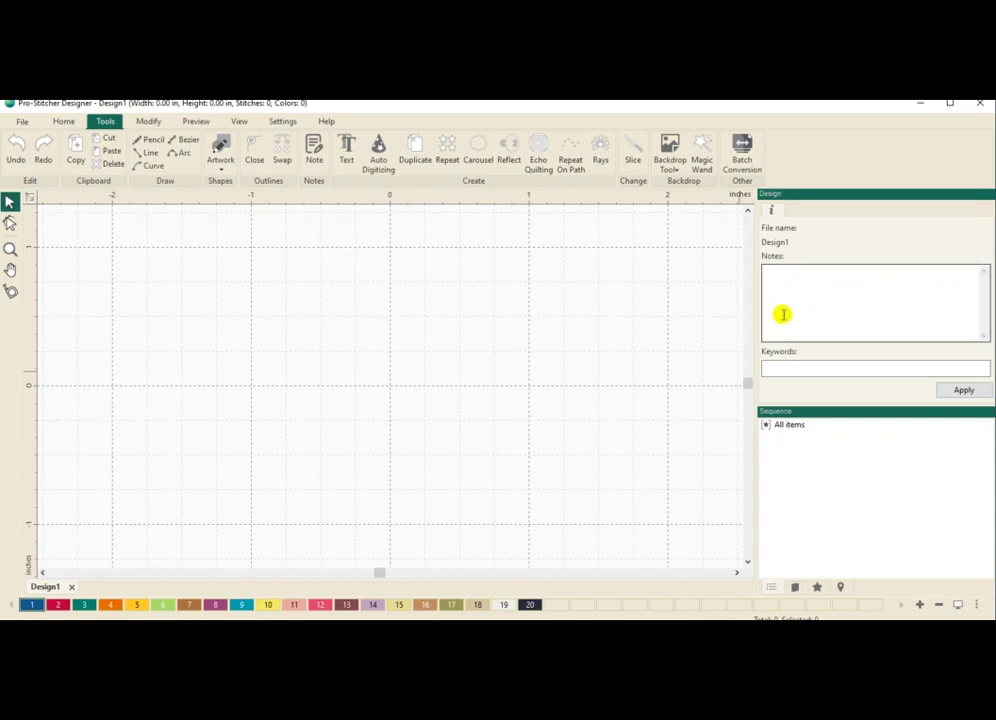
click(773, 318)
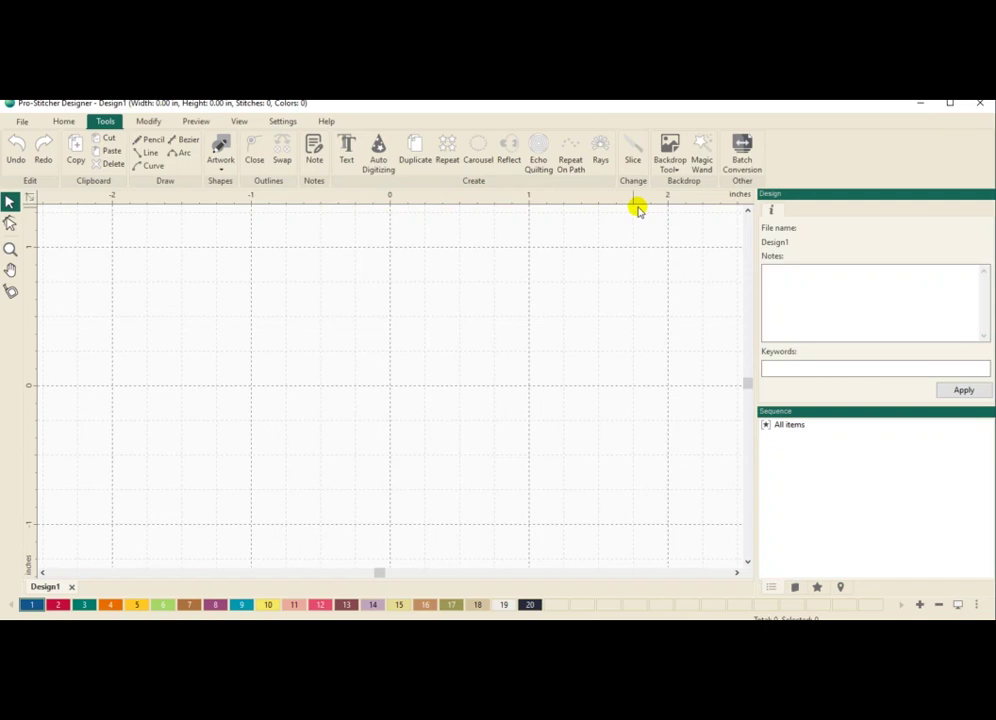
- Load the "ballon" image from the Images folder as the design's backdrop
click(670, 165)
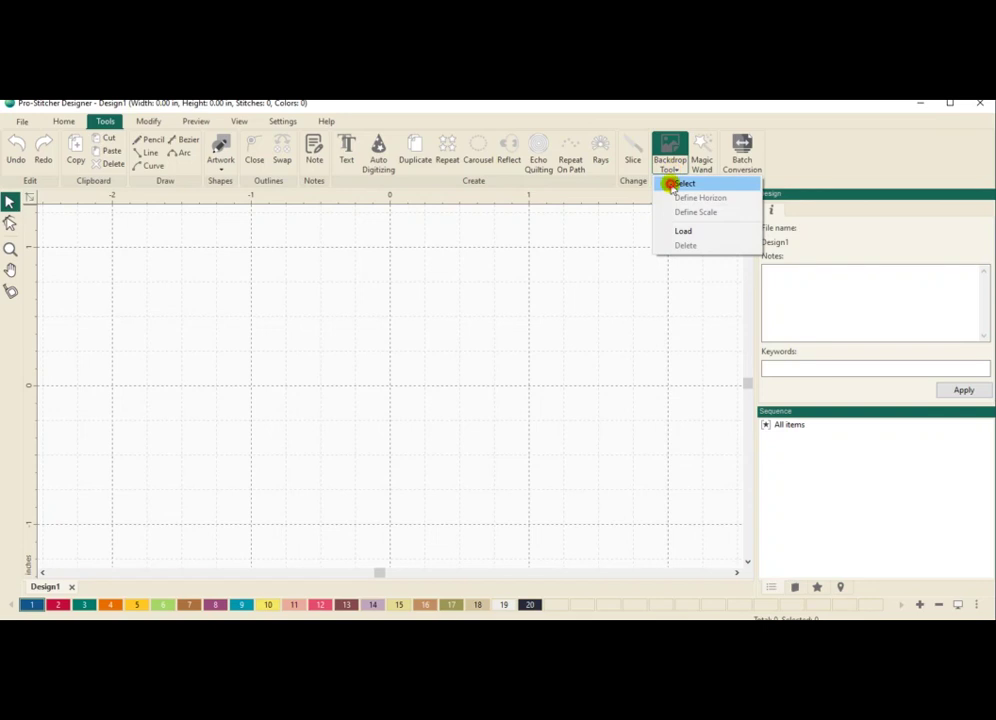
click(674, 184)
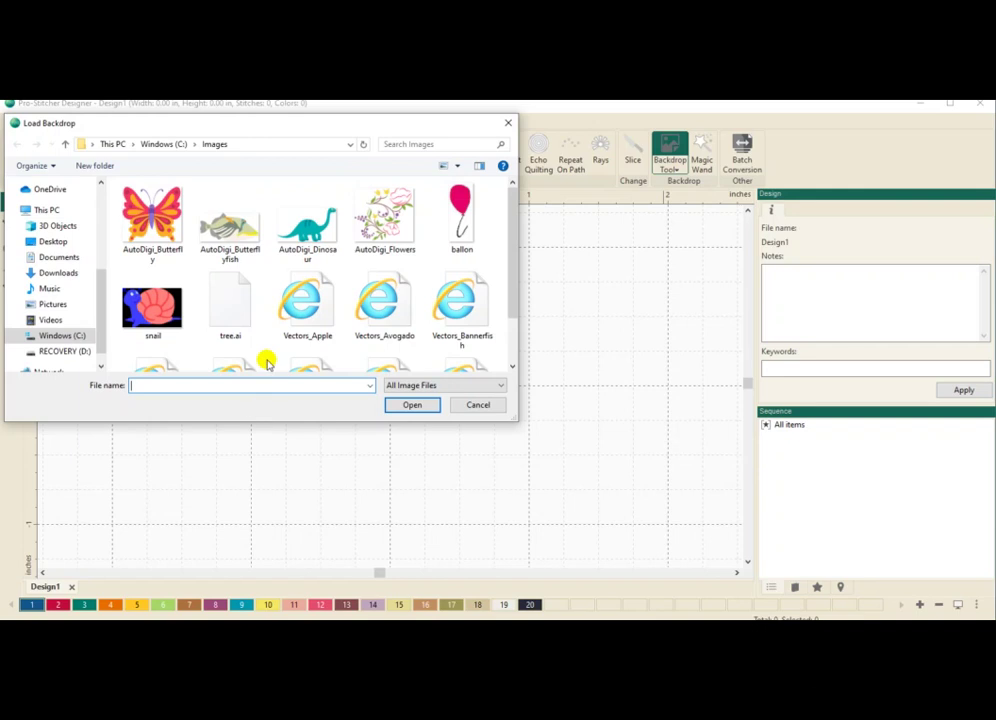
click(445, 226)
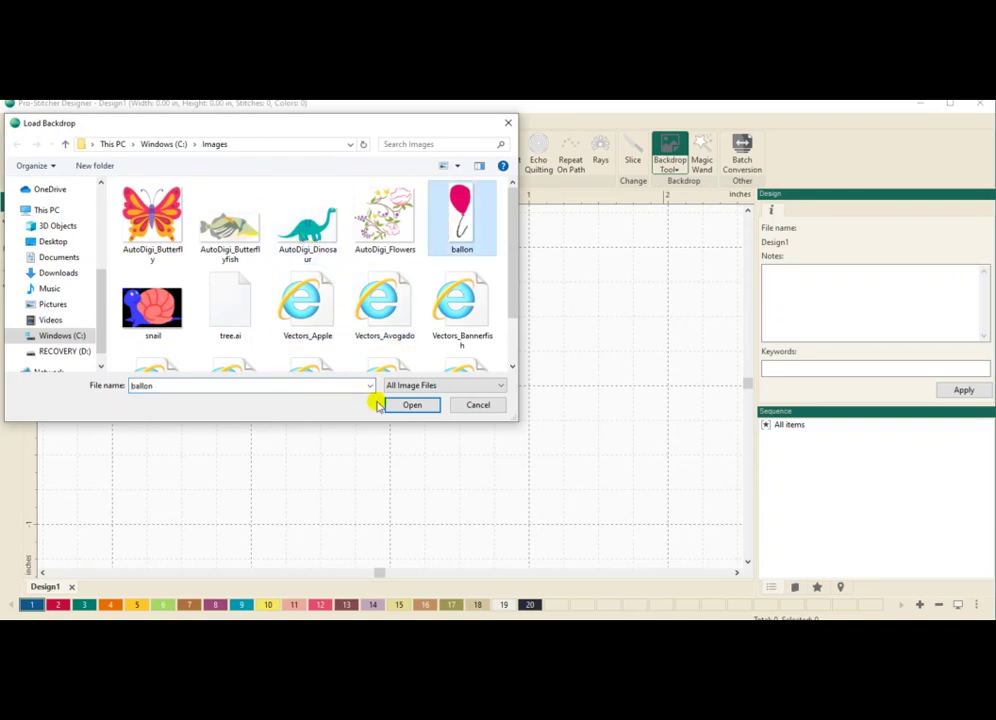
click(410, 405)
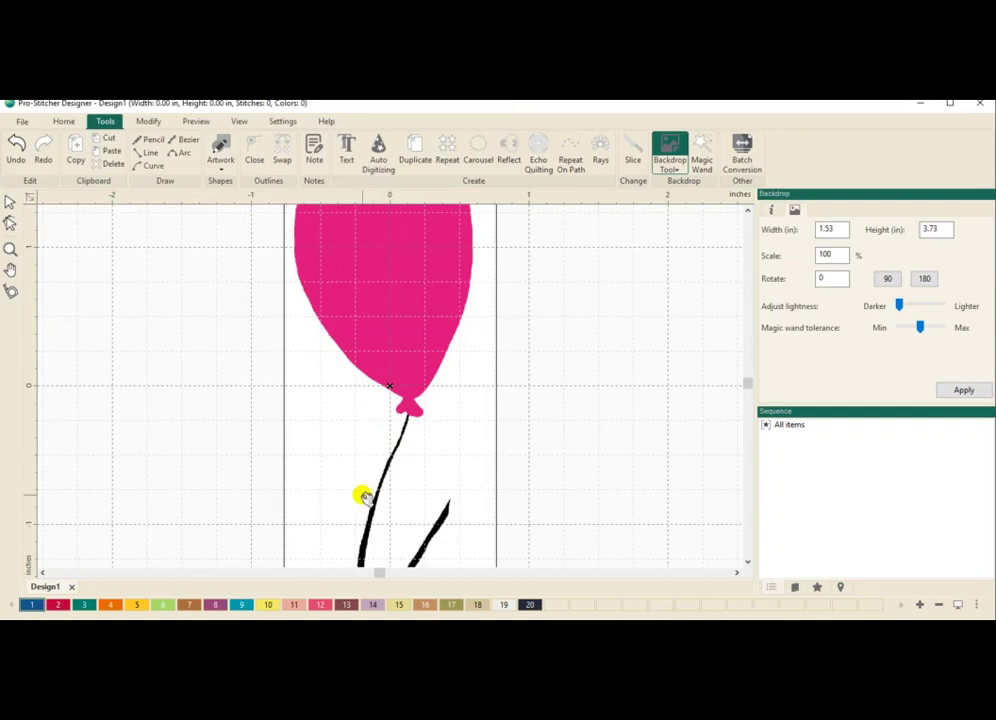
scroll(365, 497, down, 4)
scroll(365, 497, down, 1)
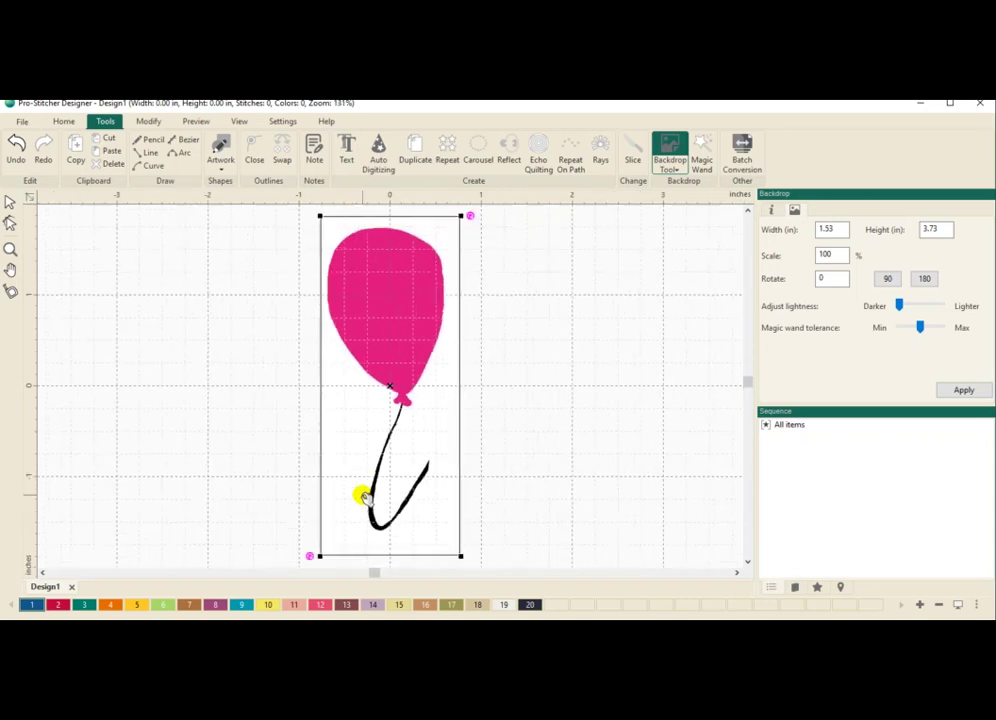
scroll(365, 497, down, 1)
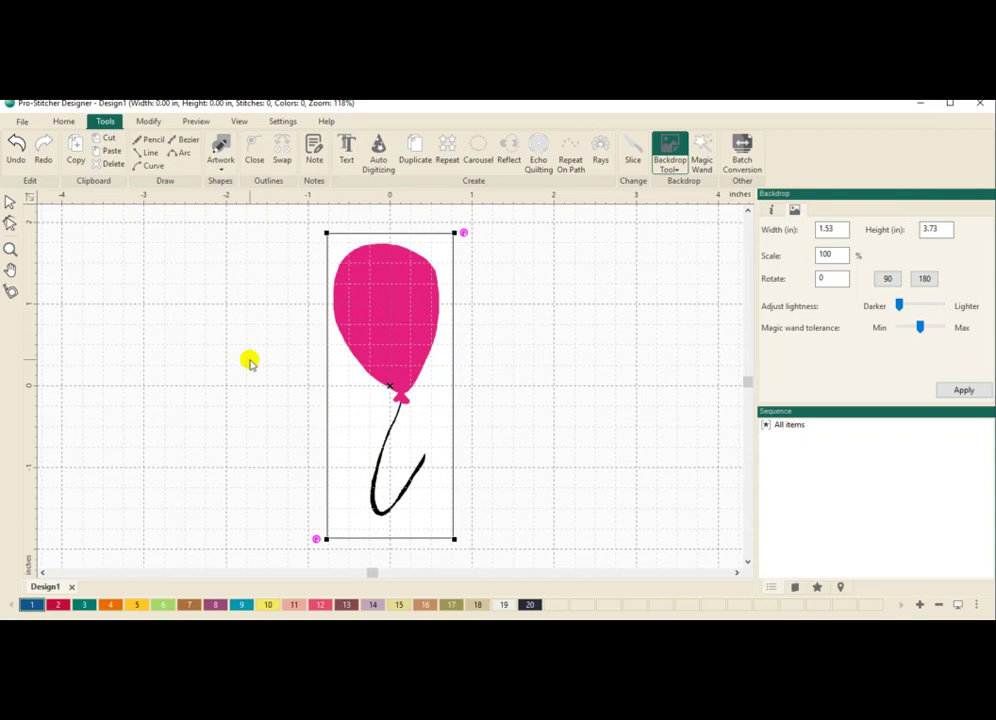
- Trace the pink balloon and its black string from the backdrop as outline artwork with the Magic Wand
click(150, 139)
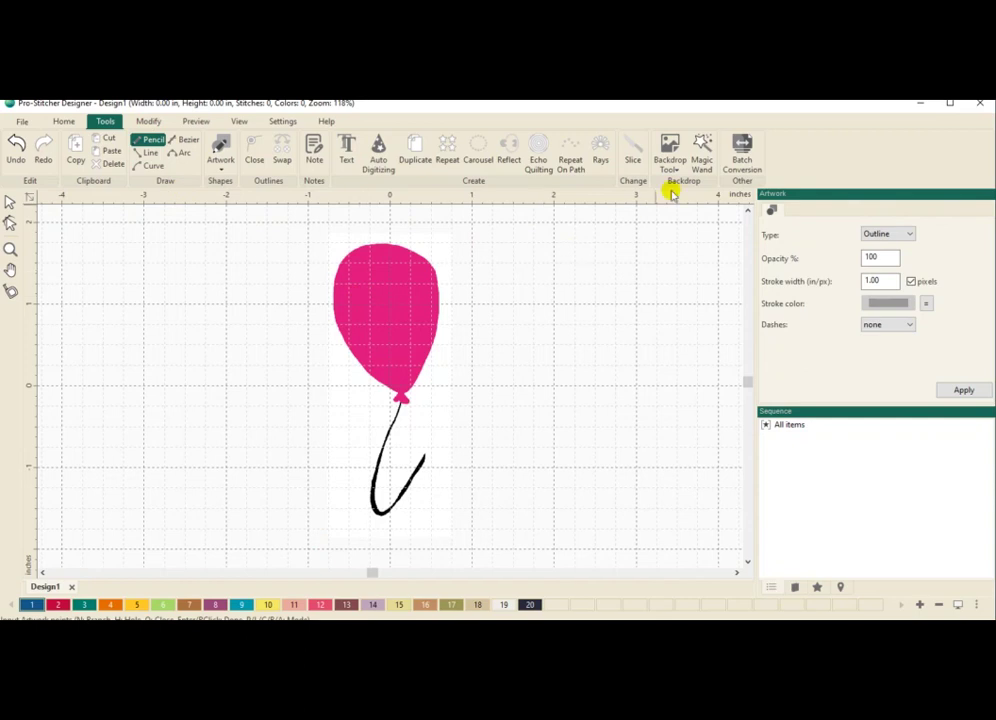
click(701, 160)
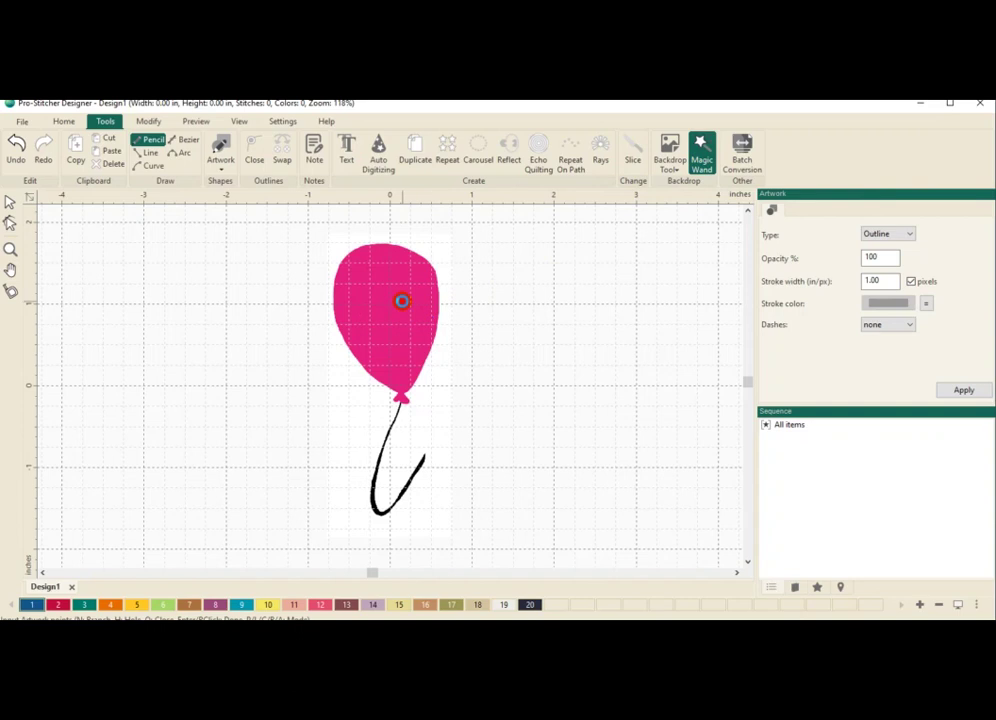
click(401, 301)
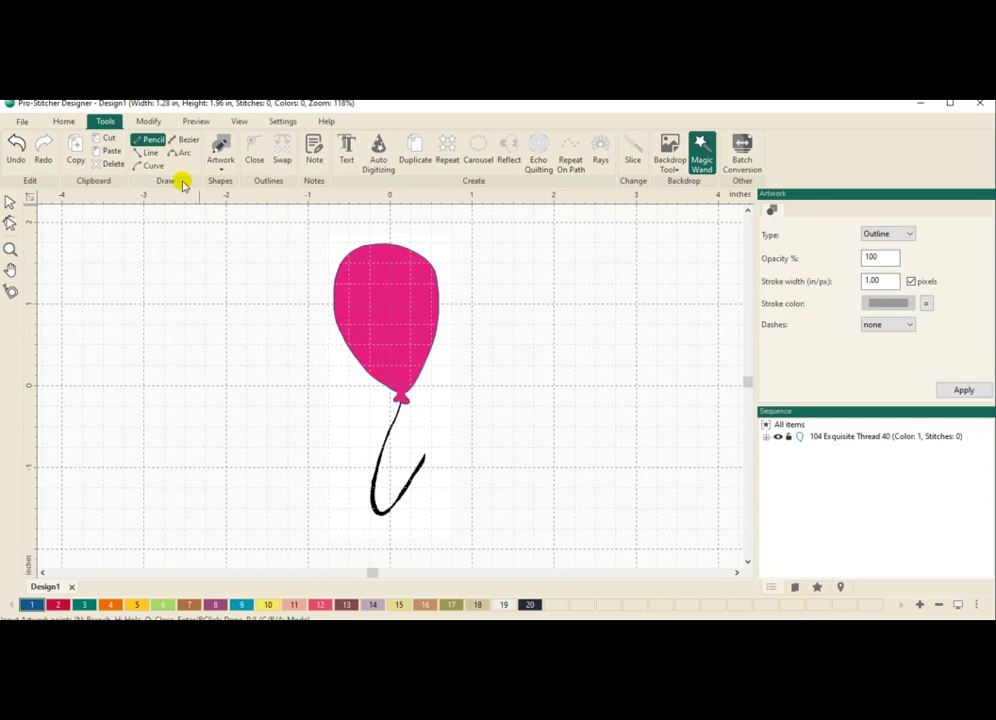
click(360, 300)
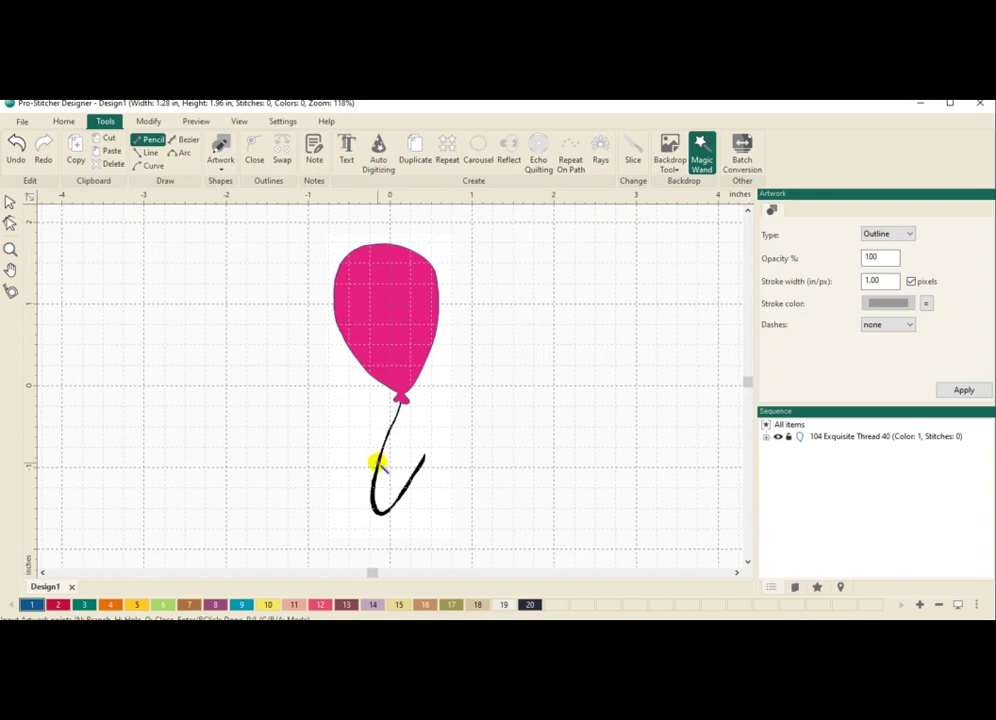
drag(376, 463, 378, 490)
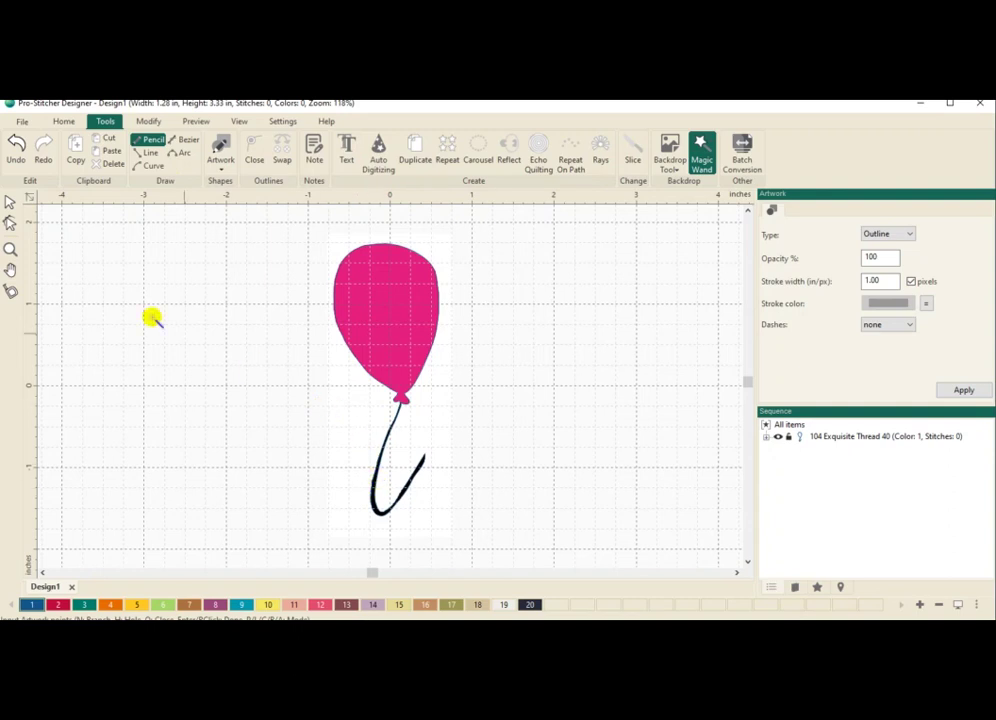
- Move the traced balloon and string outlines together about 2.3 in to the right, clear of the backdrop image
click(11, 224)
click(11, 204)
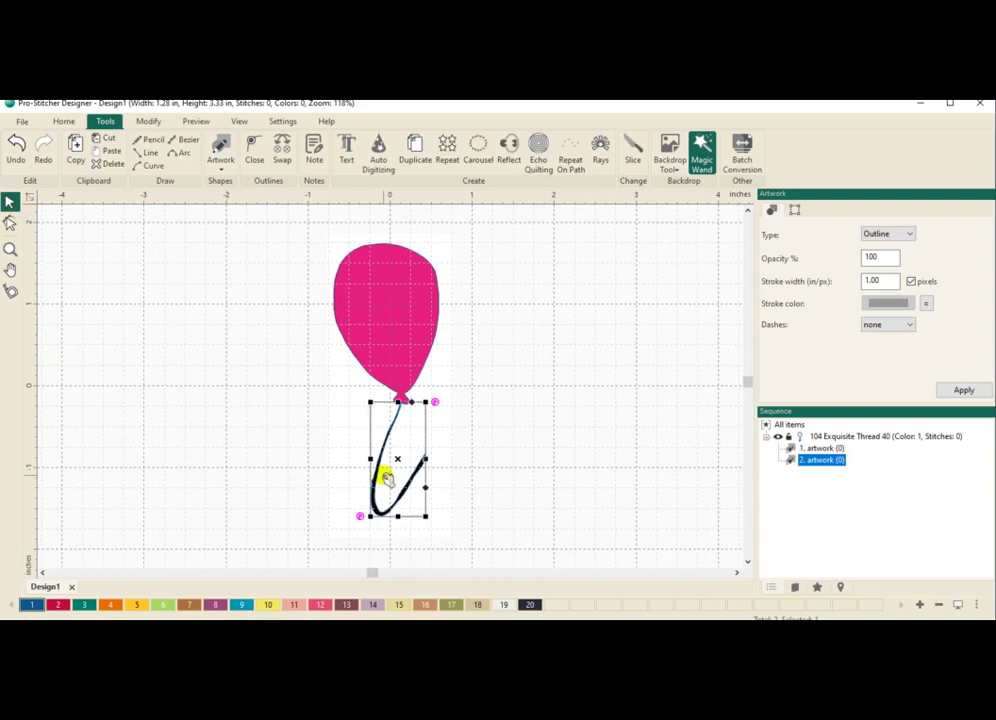
click(306, 228)
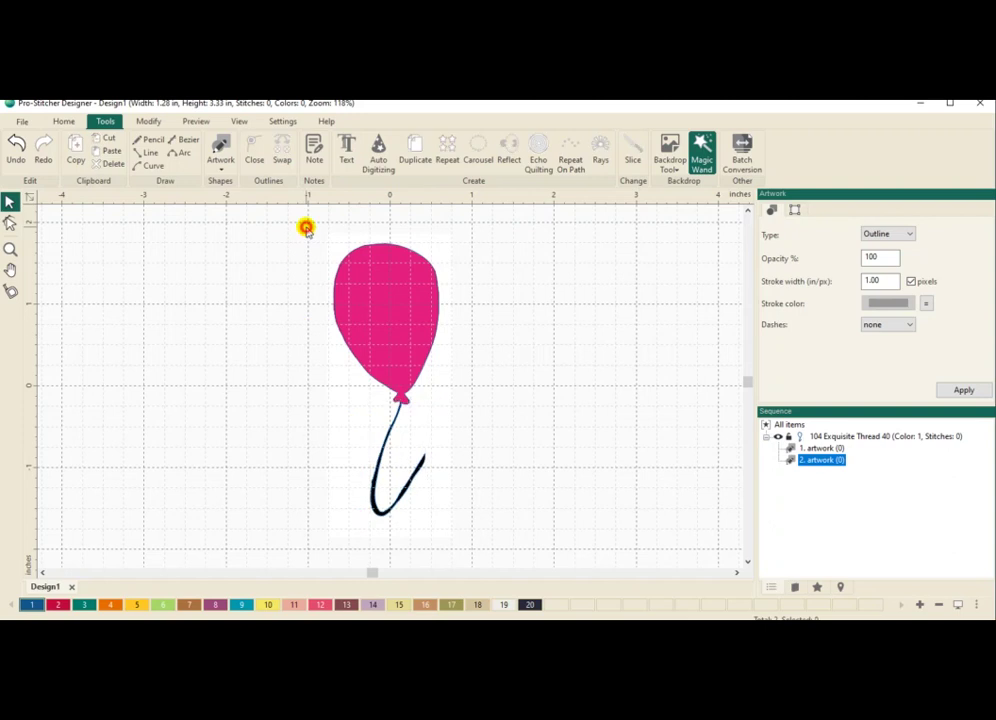
drag(306, 228, 436, 516)
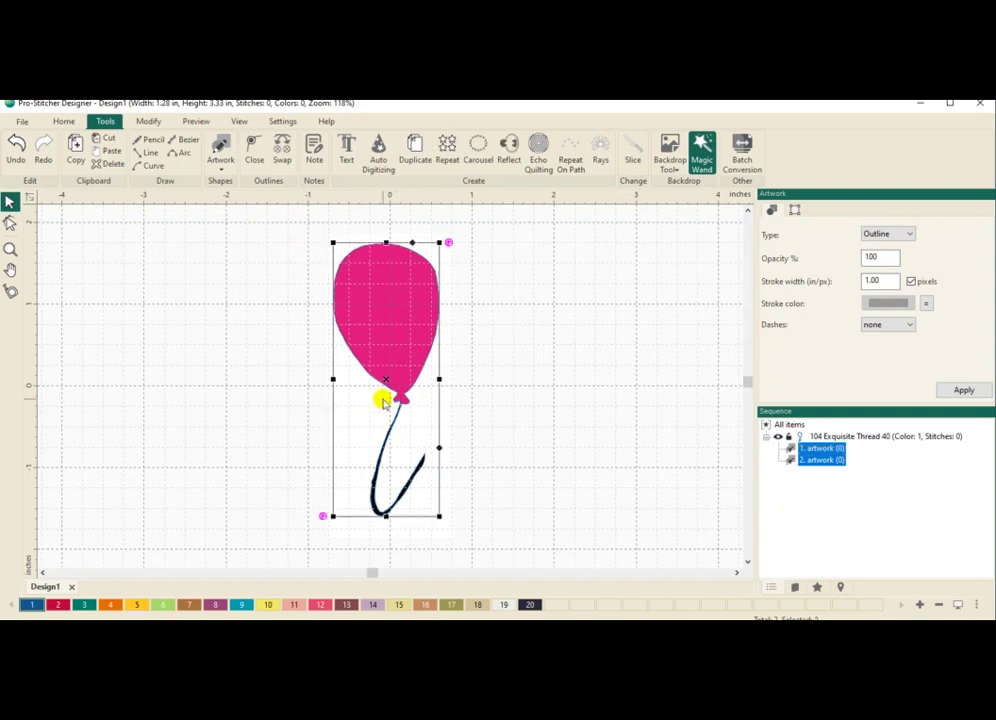
drag(383, 400, 587, 397)
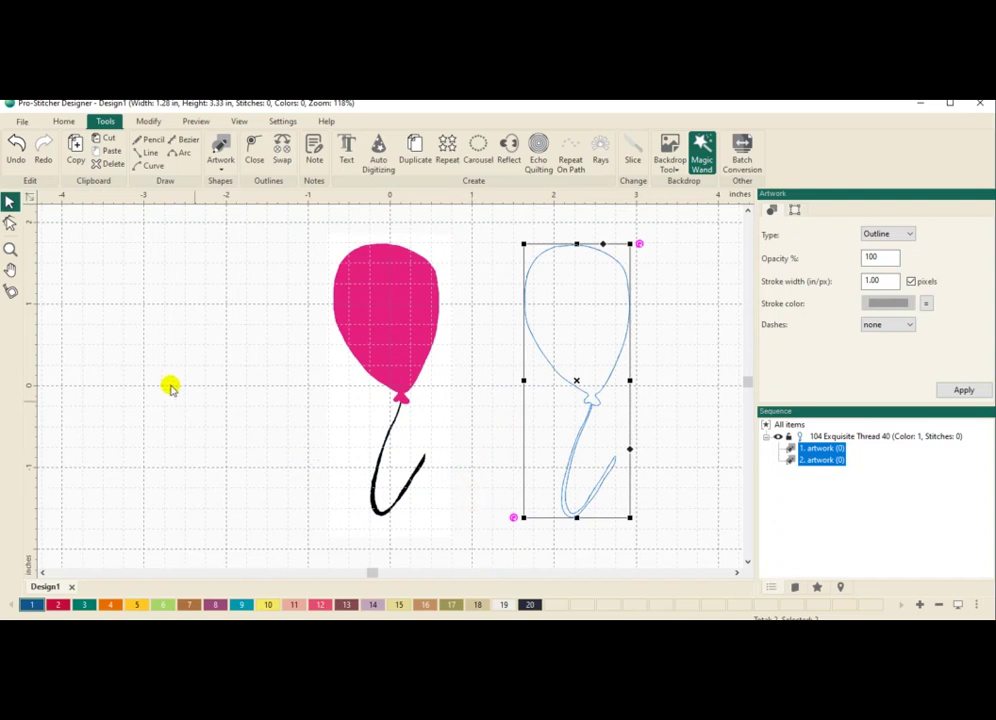
- Examine the outline points of the traced balloon and of its string
click(10, 224)
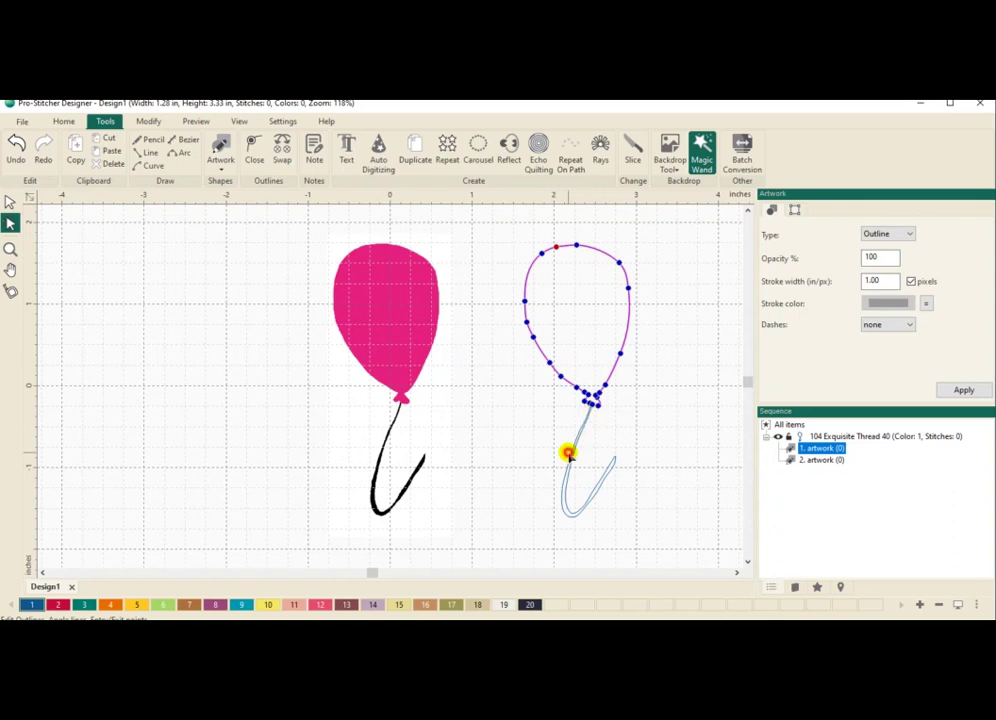
click(567, 453)
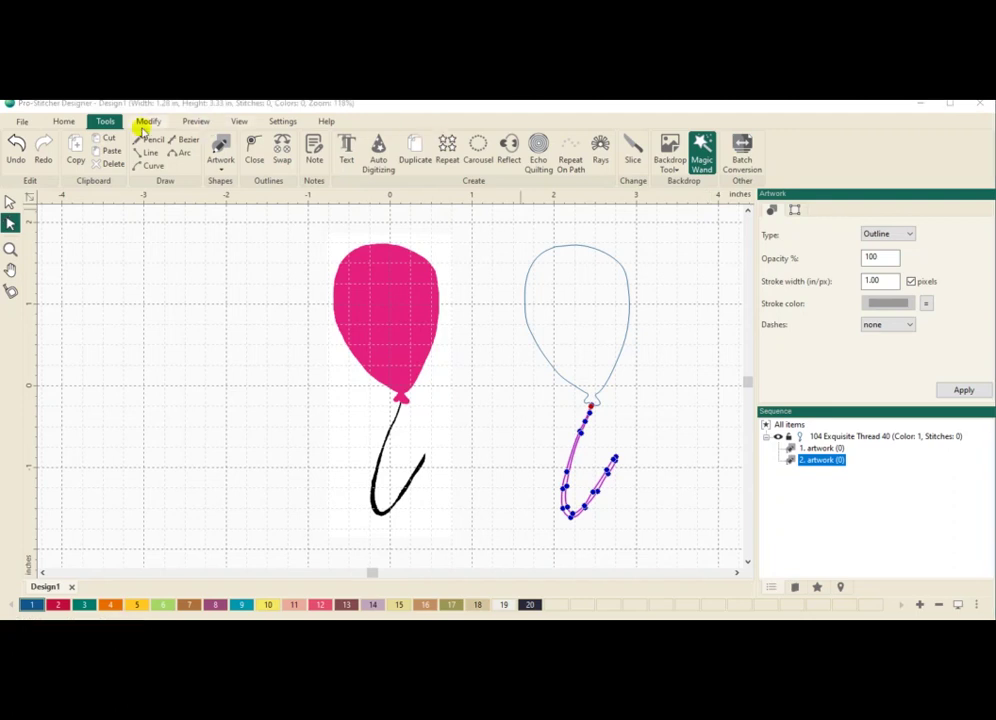
- Convert both the balloon and string outlines to running stitches and simulate the design's stitchout
click(193, 122)
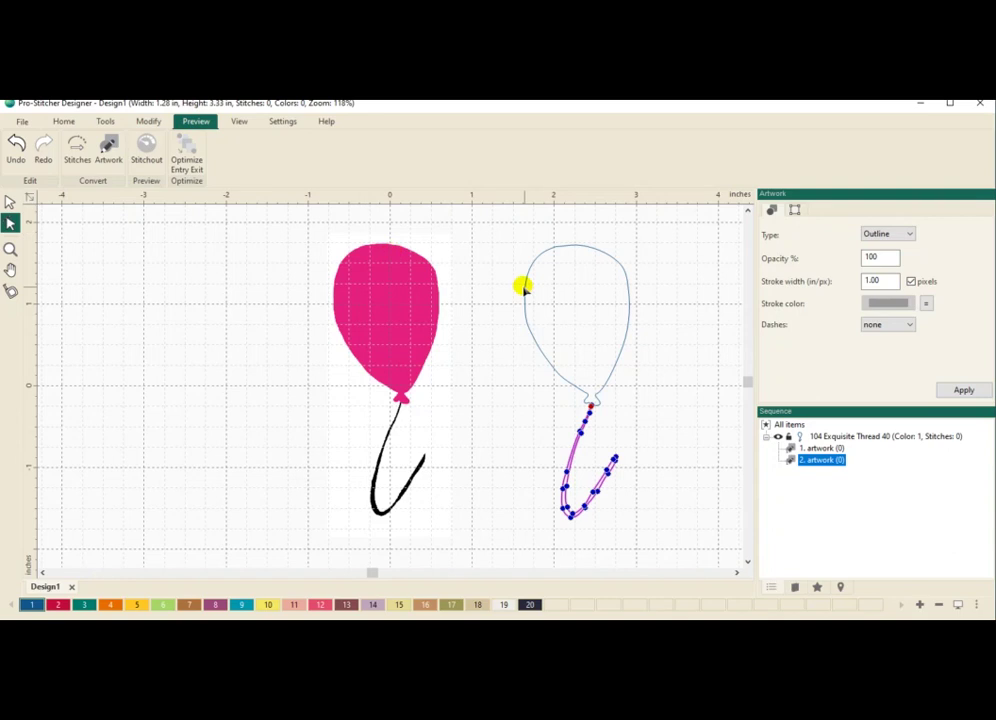
click(495, 238)
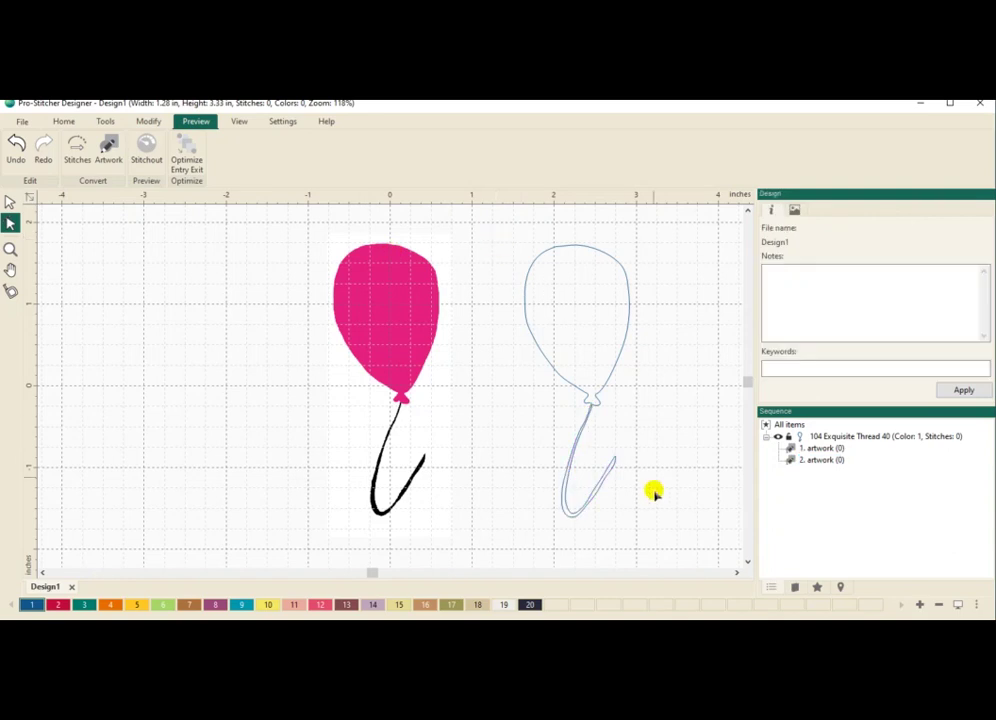
click(9, 201)
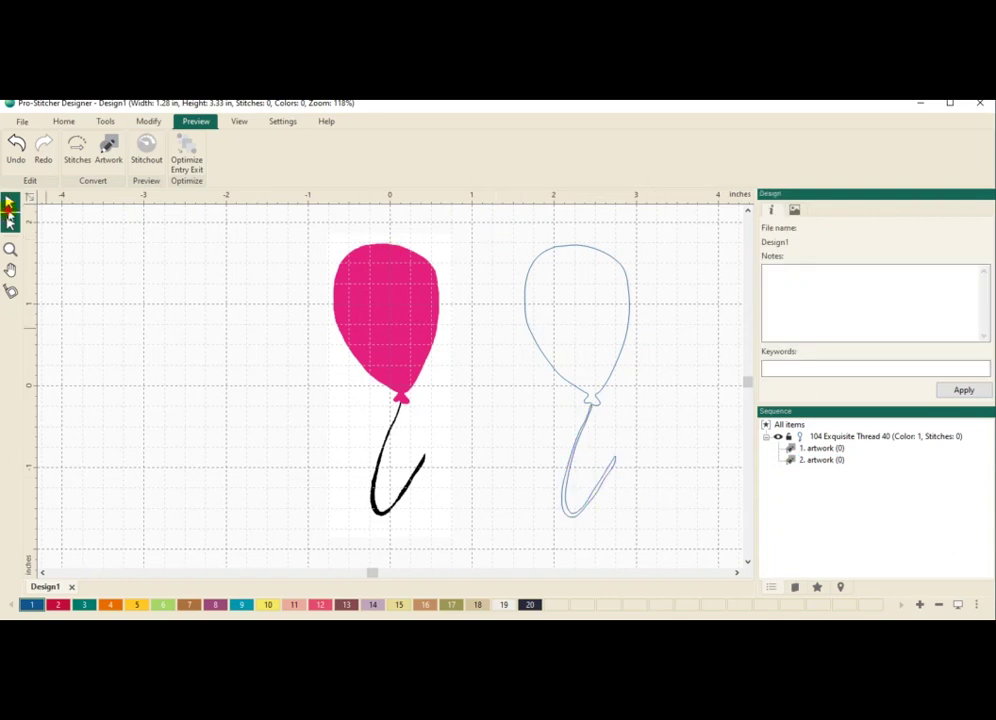
drag(487, 222, 652, 541)
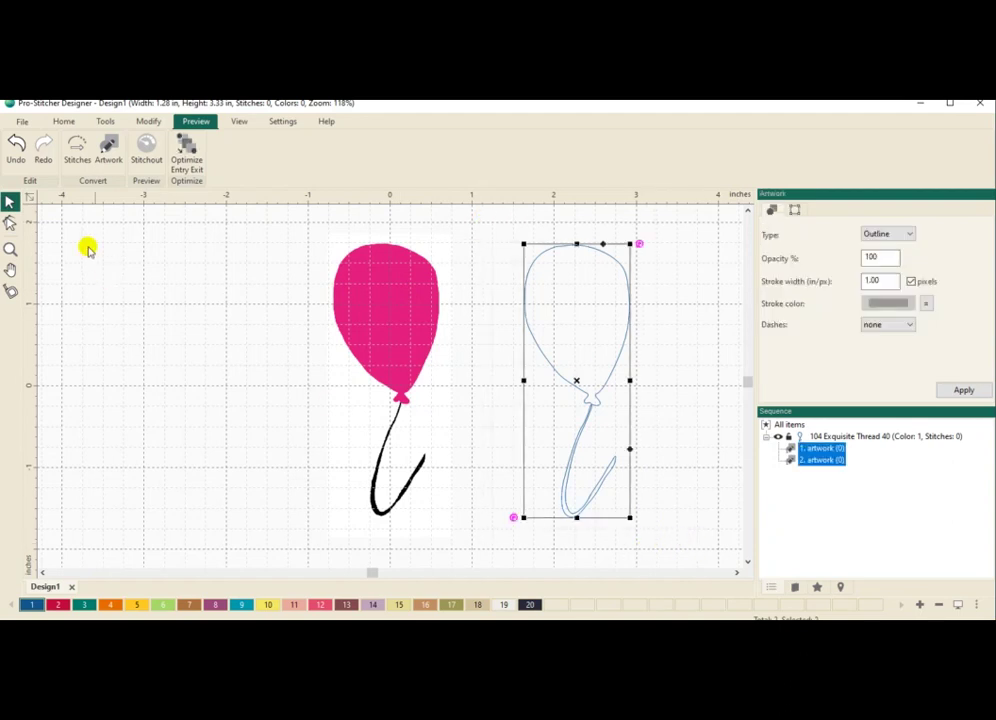
click(78, 156)
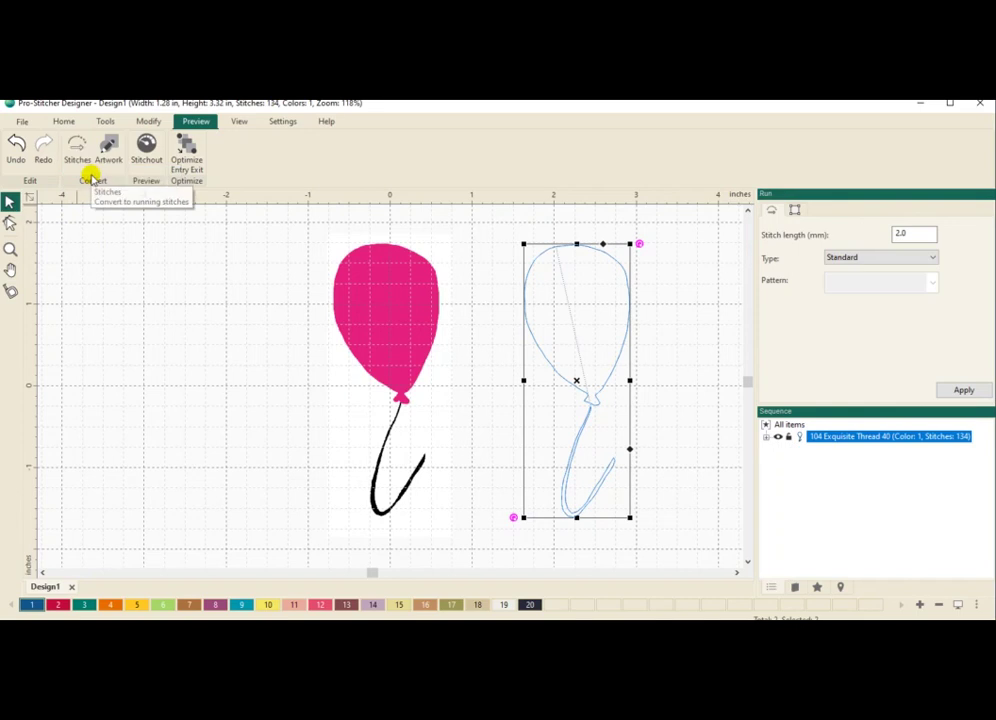
click(146, 155)
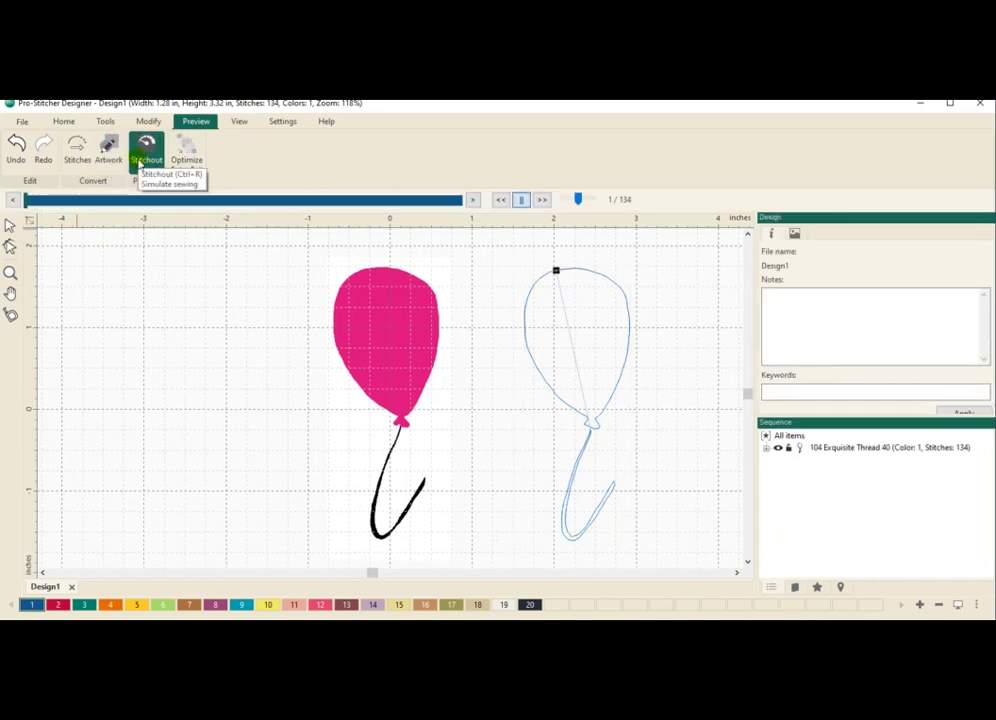
click(541, 201)
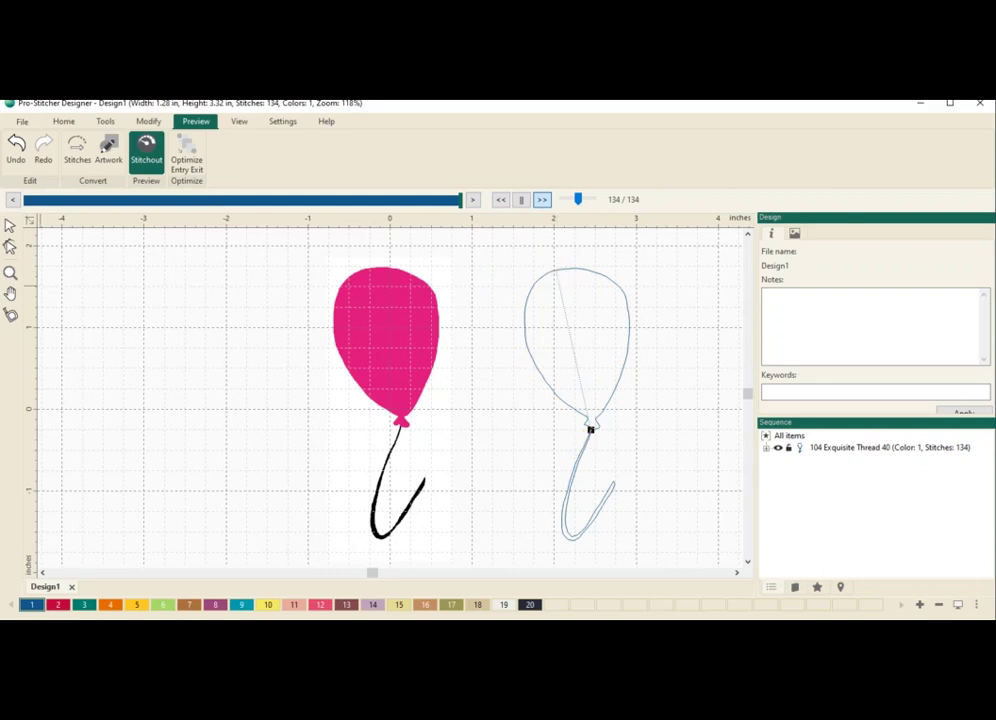
- Move the start and stop points of the balloon's running stitch from its upper edge to the knot at its base
click(10, 246)
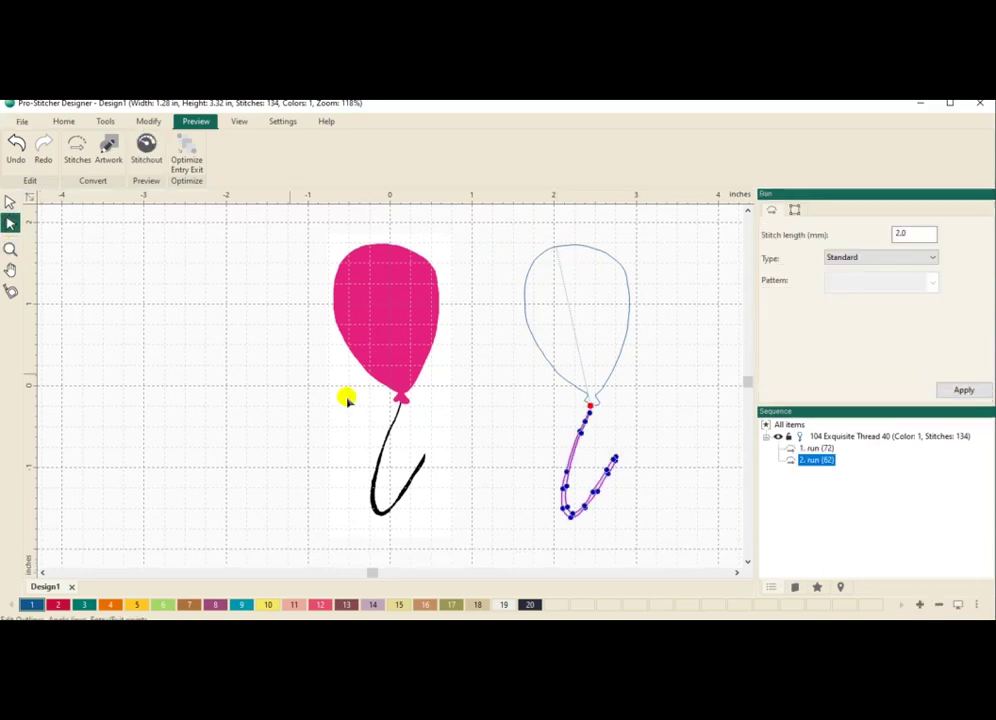
click(547, 363)
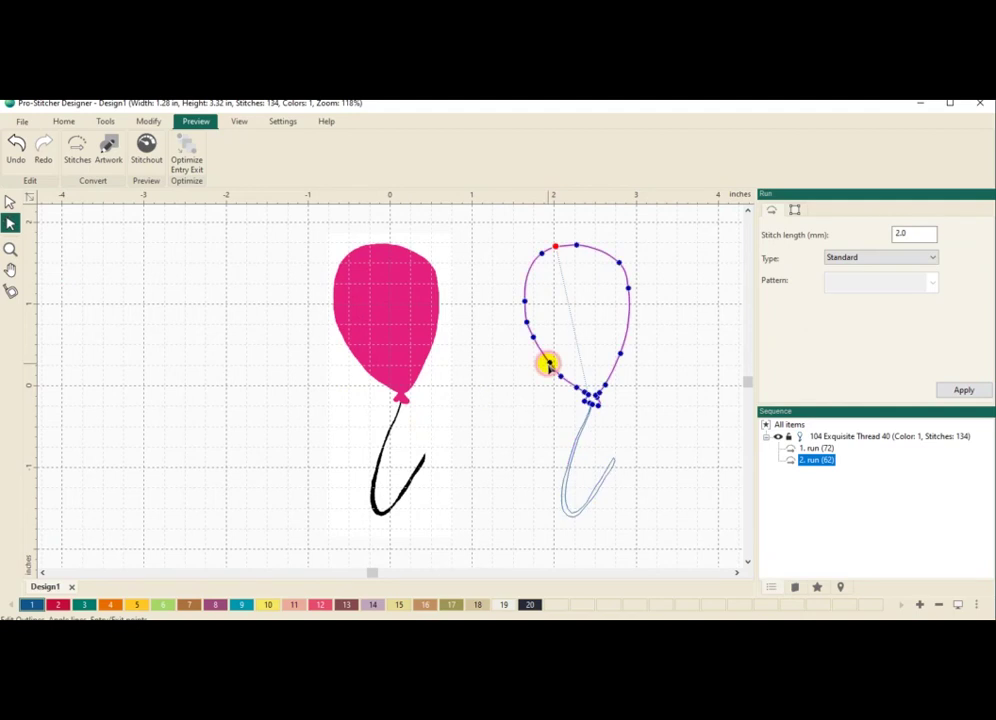
click(553, 245)
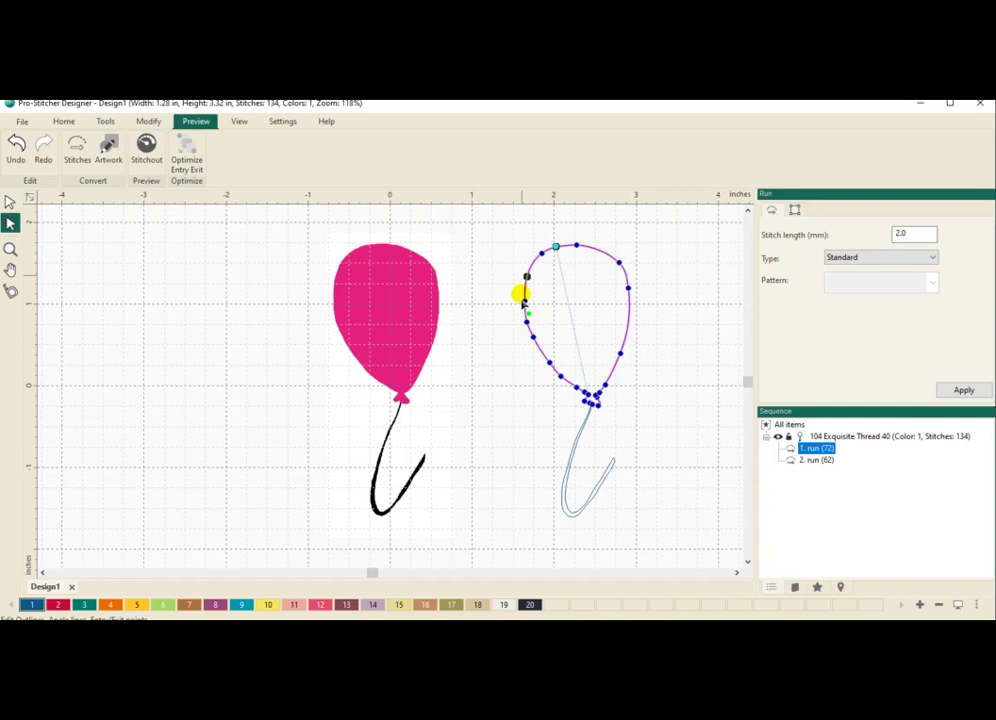
click(564, 412)
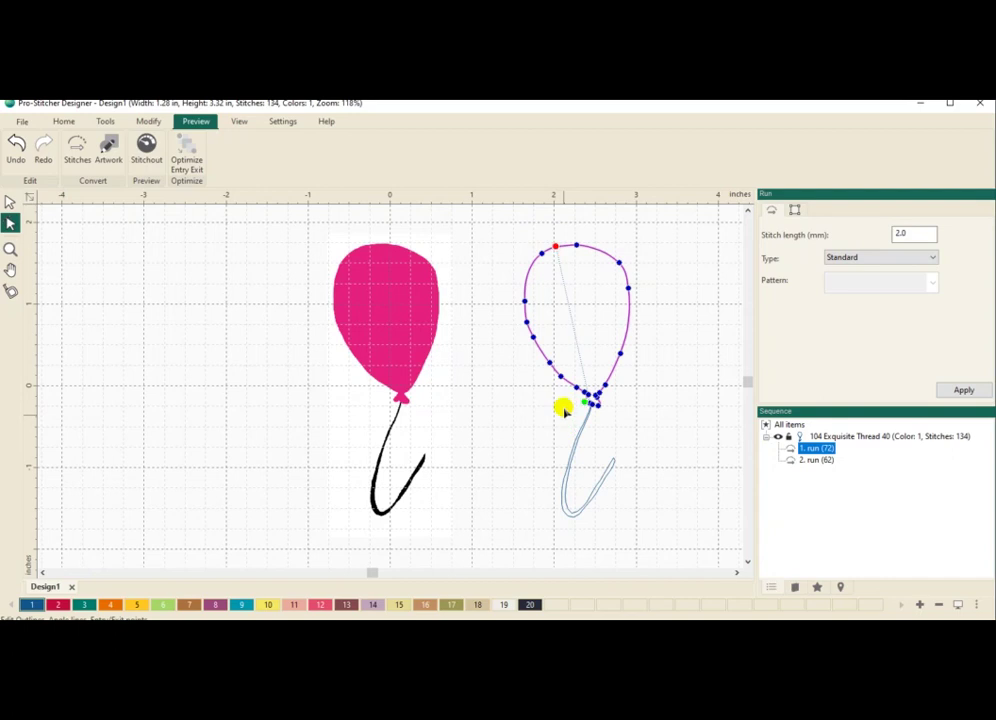
click(556, 249)
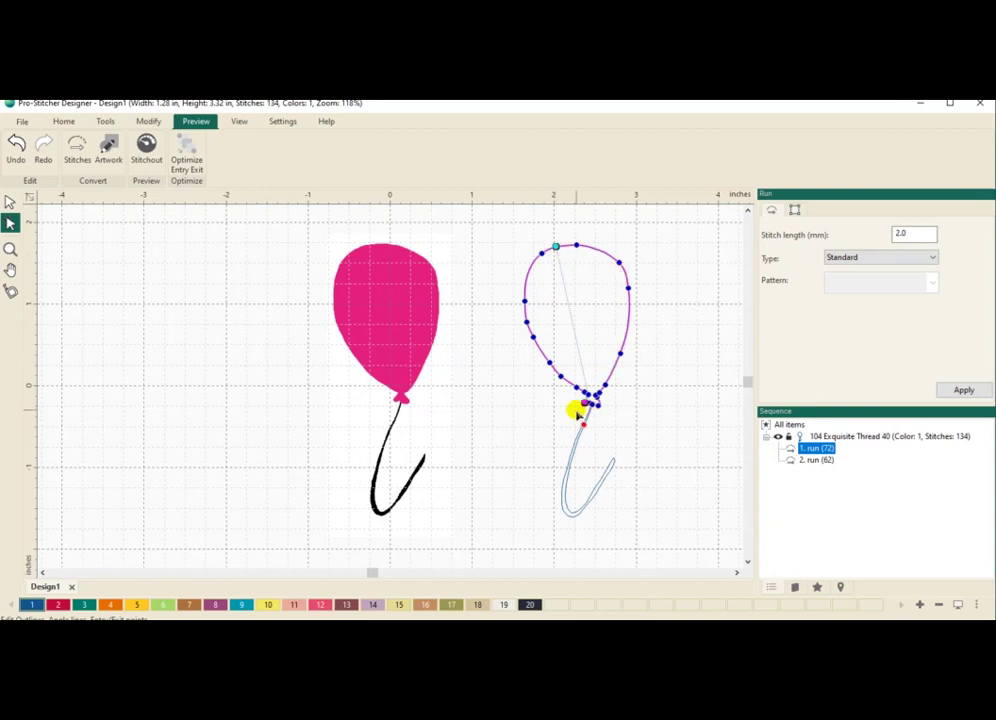
drag(576, 411, 566, 414)
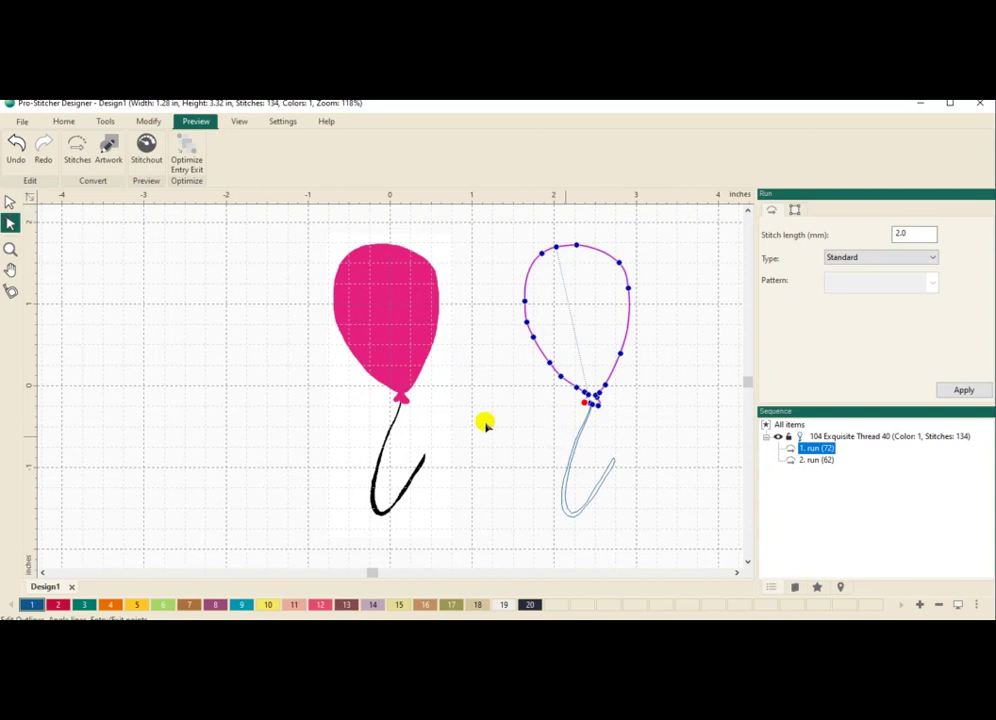
- Run the stitchout simulation from the first stitch to the last to check the balloon design's stitching order
click(9, 202)
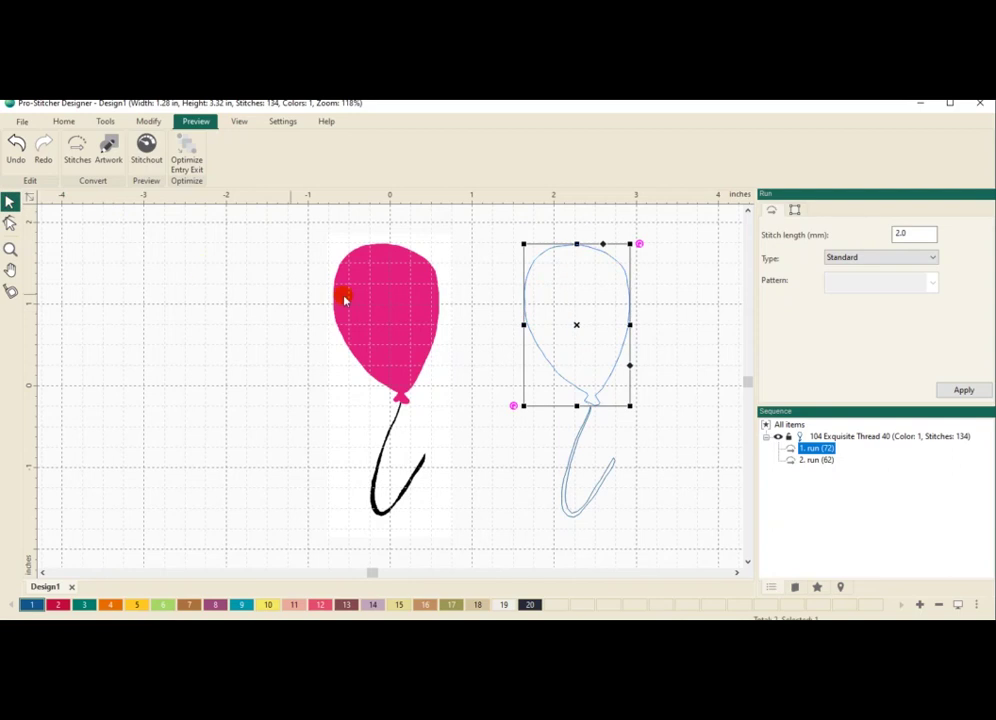
click(153, 148)
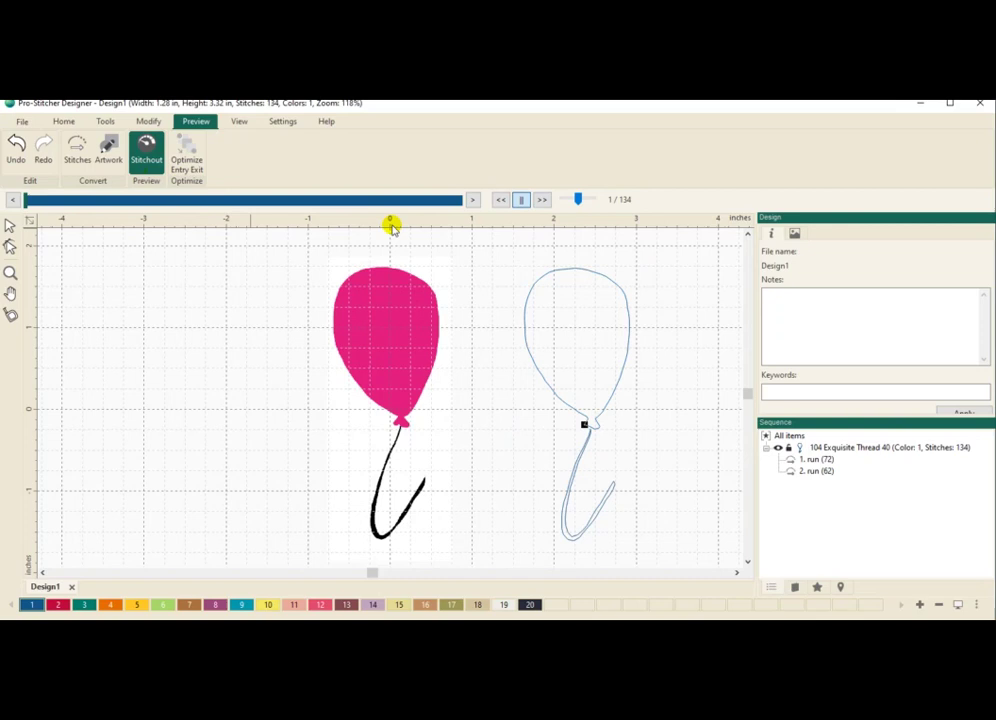
click(542, 199)
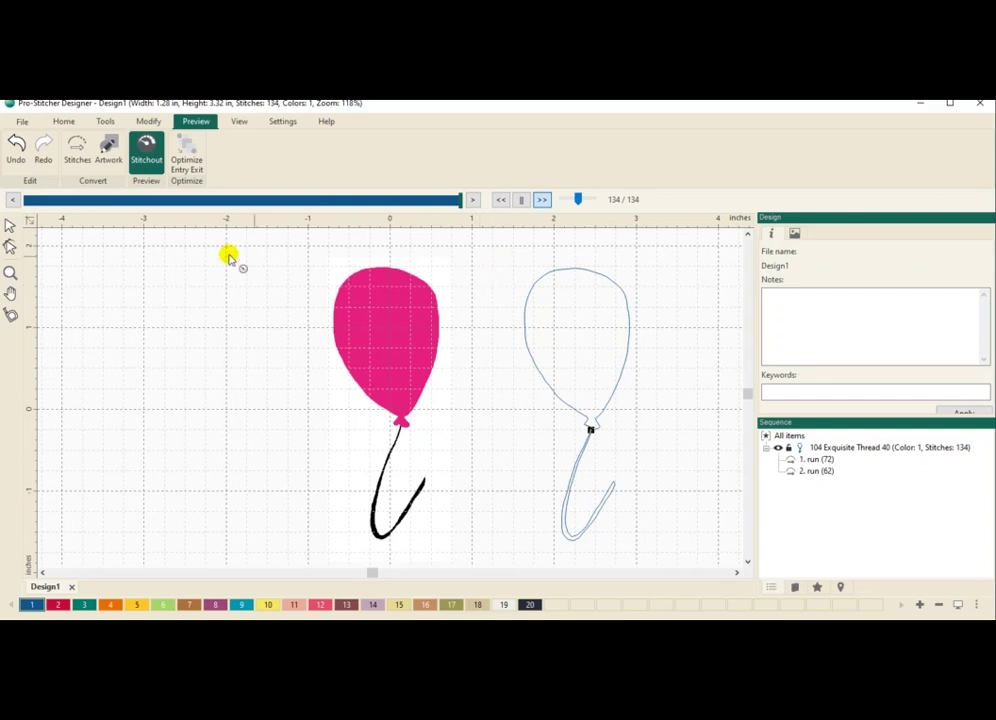
- Turn on the Interlocking display to examine repeats of the balloon design around the original
click(238, 122)
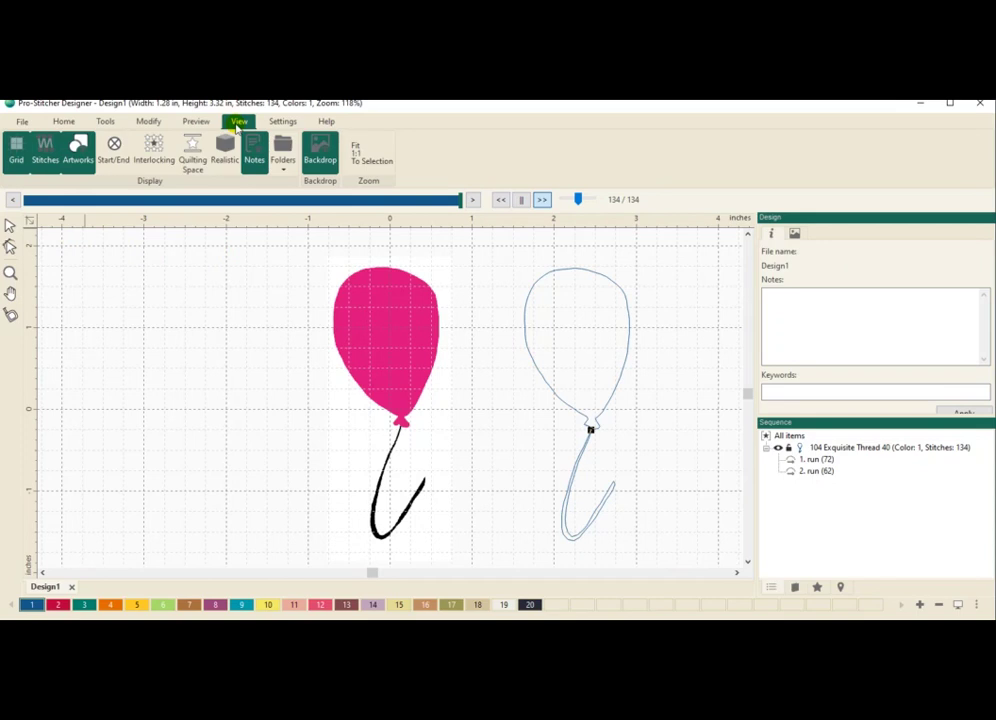
click(155, 150)
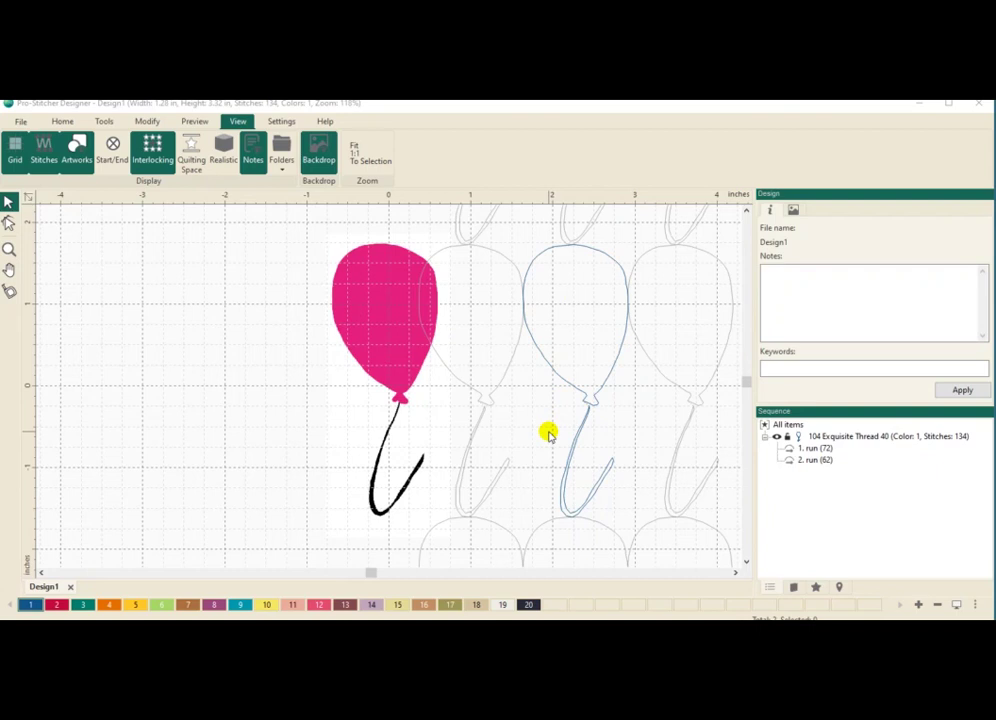
scroll(545, 433, up, 1)
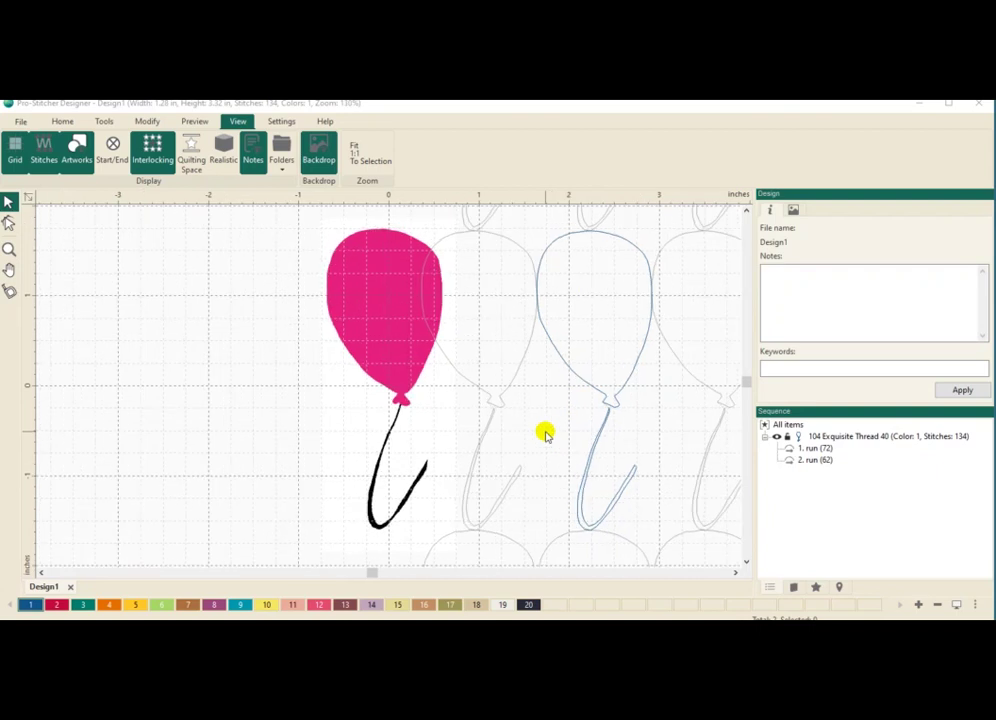
scroll(545, 433, down, 2)
scroll(545, 433, down, 2)
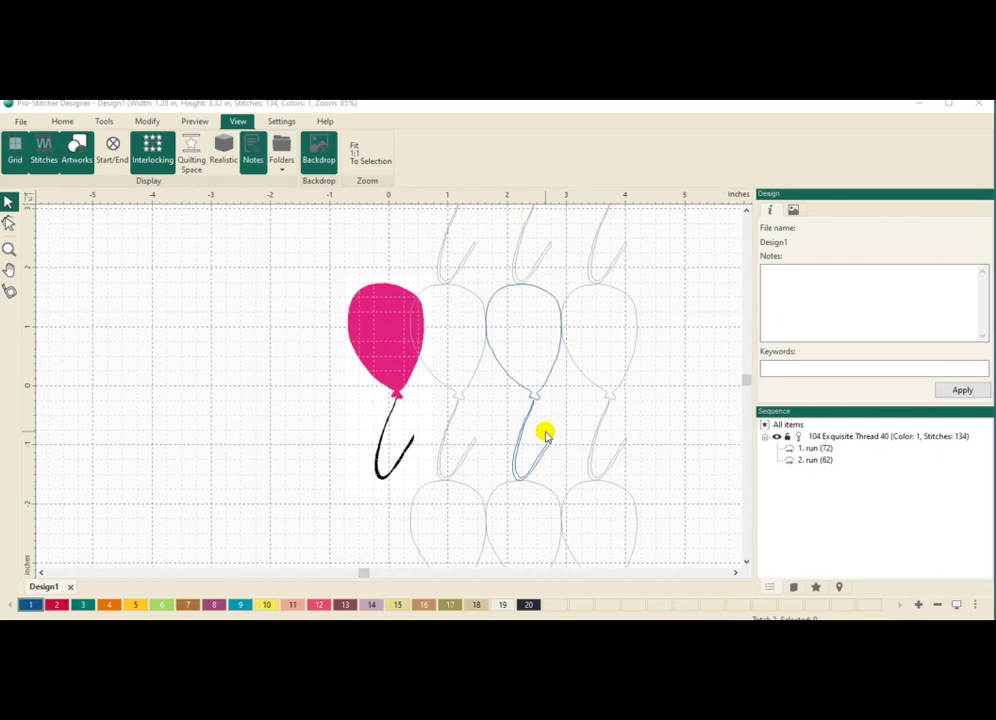
scroll(545, 433, down, 2)
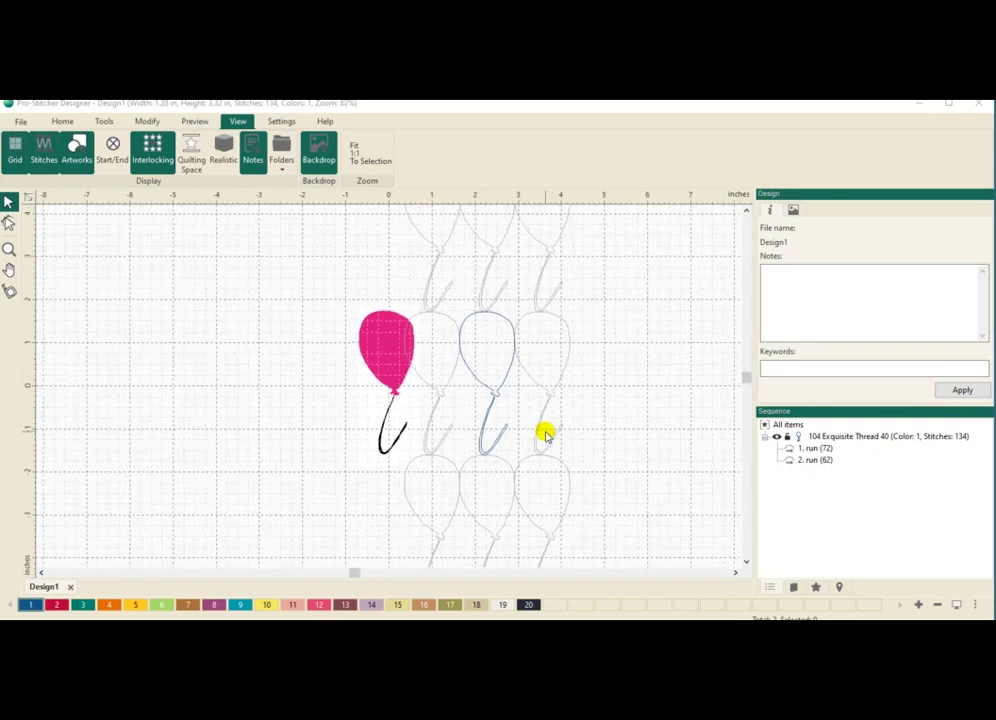
scroll(545, 433, down, 1)
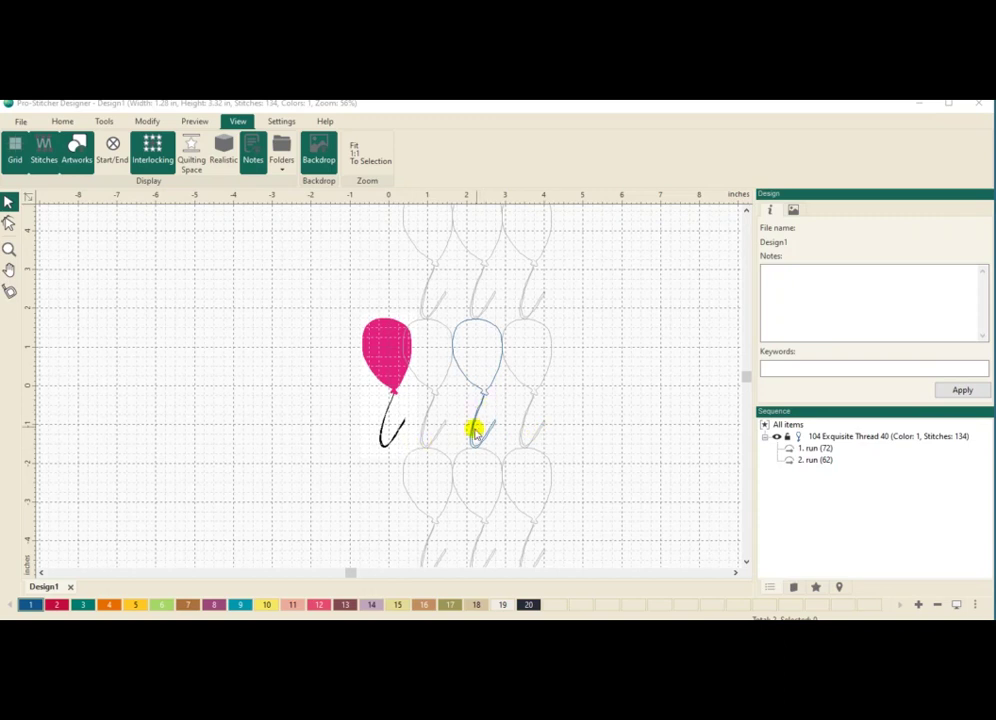
click(280, 123)
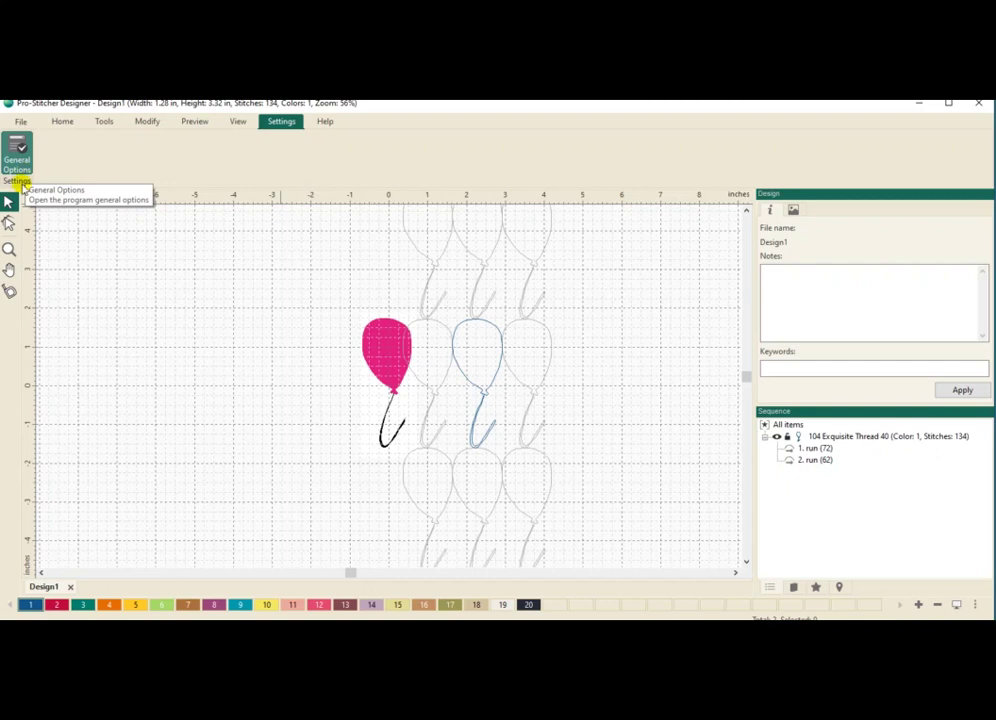
click(193, 122)
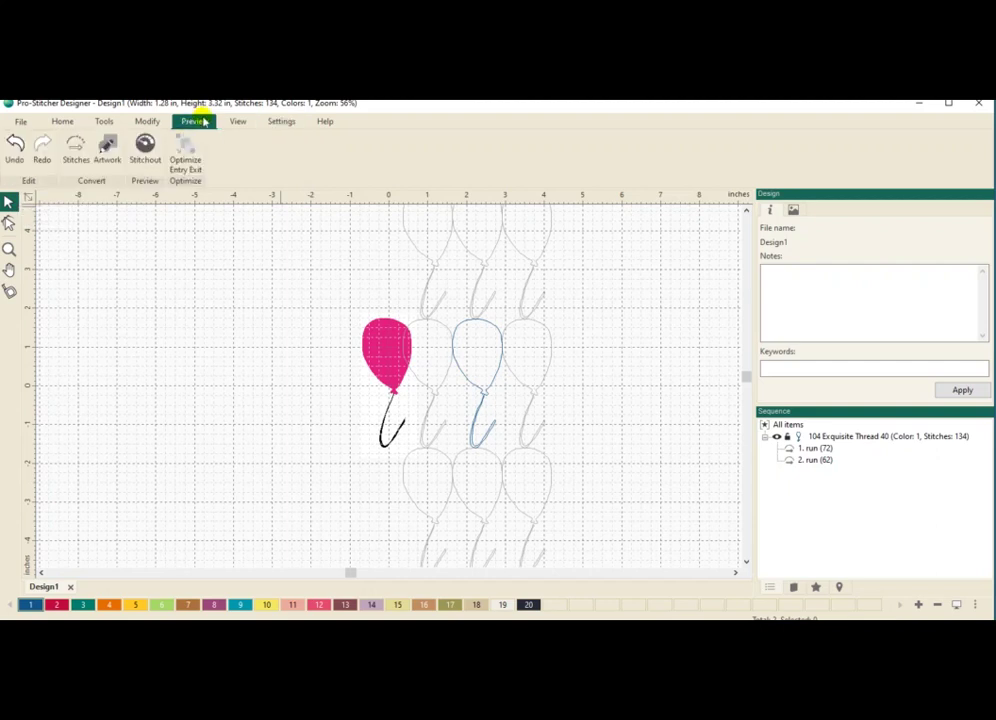
click(146, 121)
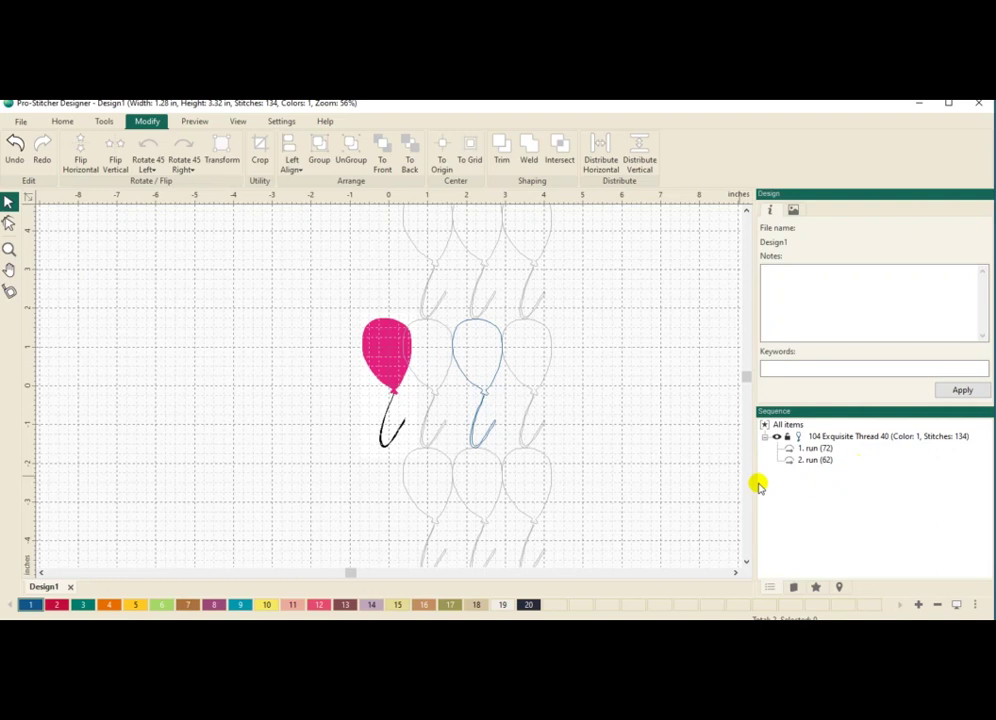
click(104, 122)
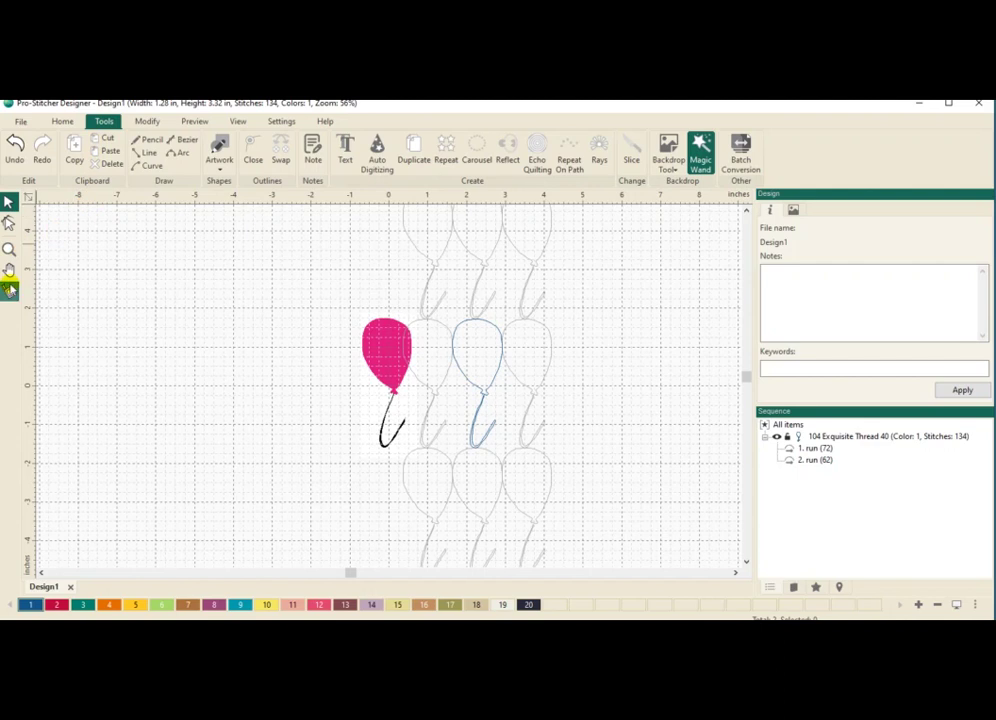
- Create a new blank design and insert the Pinwheel Spin shape from the Area library
click(62, 121)
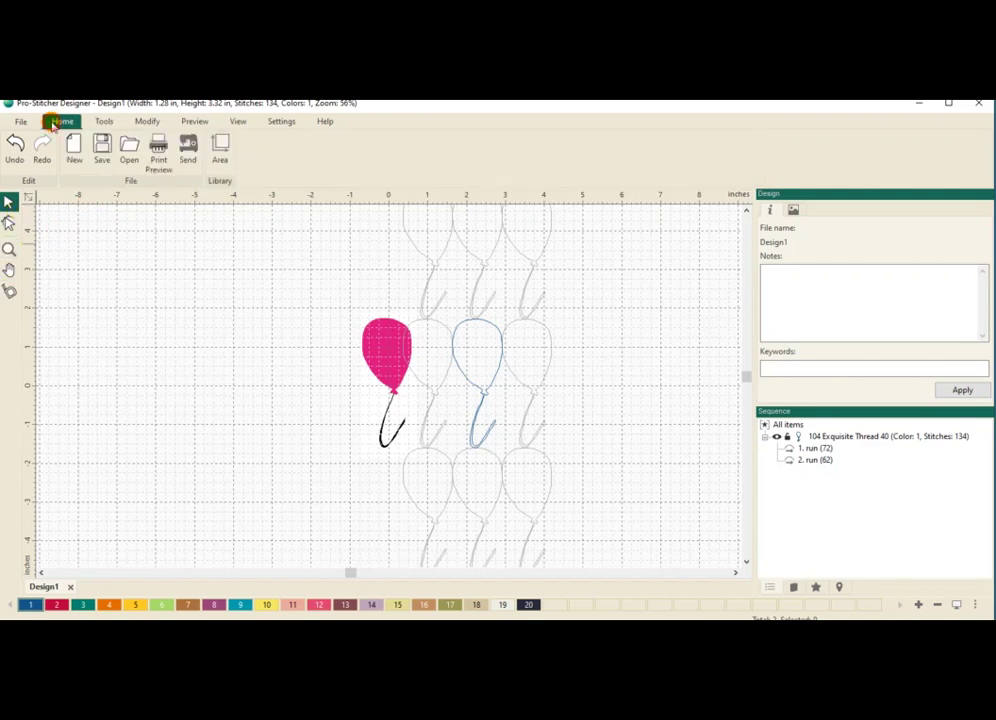
click(74, 150)
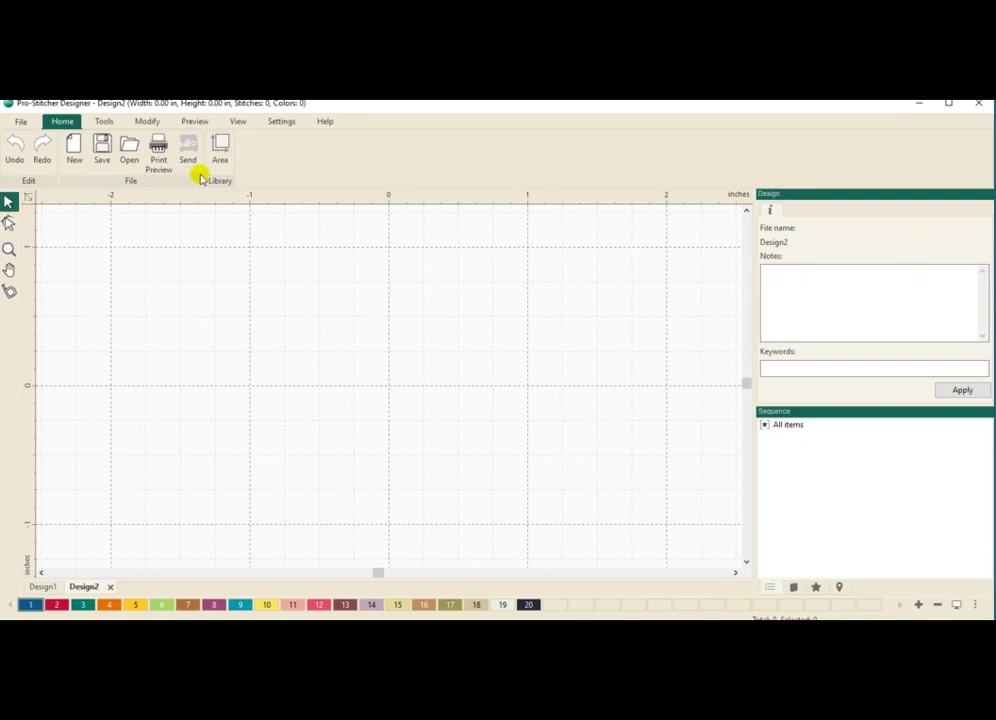
click(220, 149)
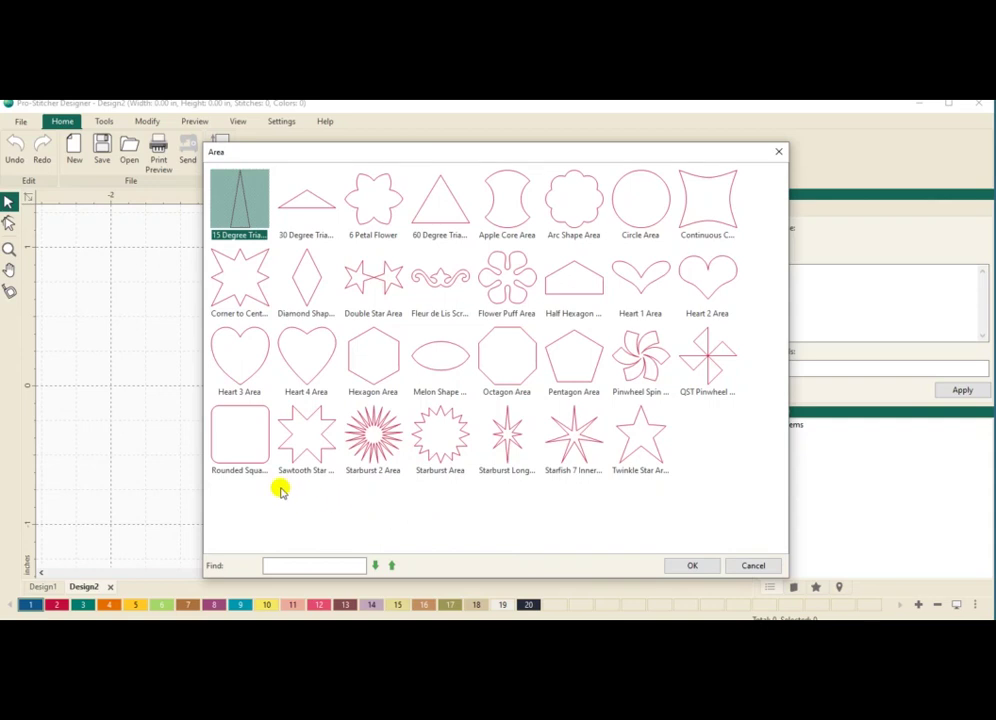
click(643, 347)
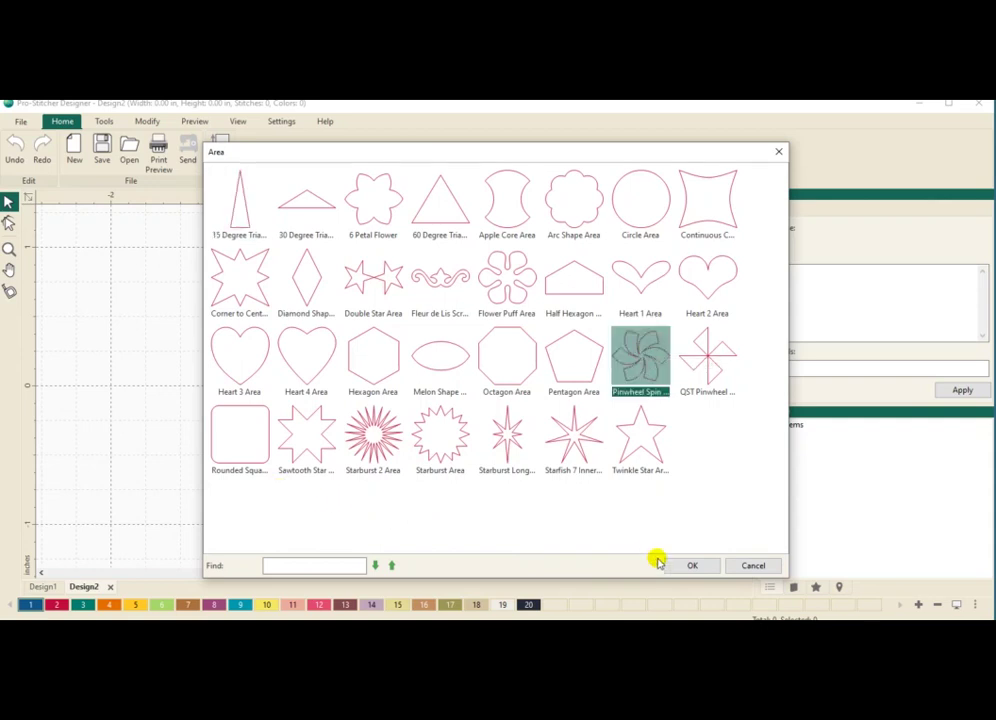
click(693, 564)
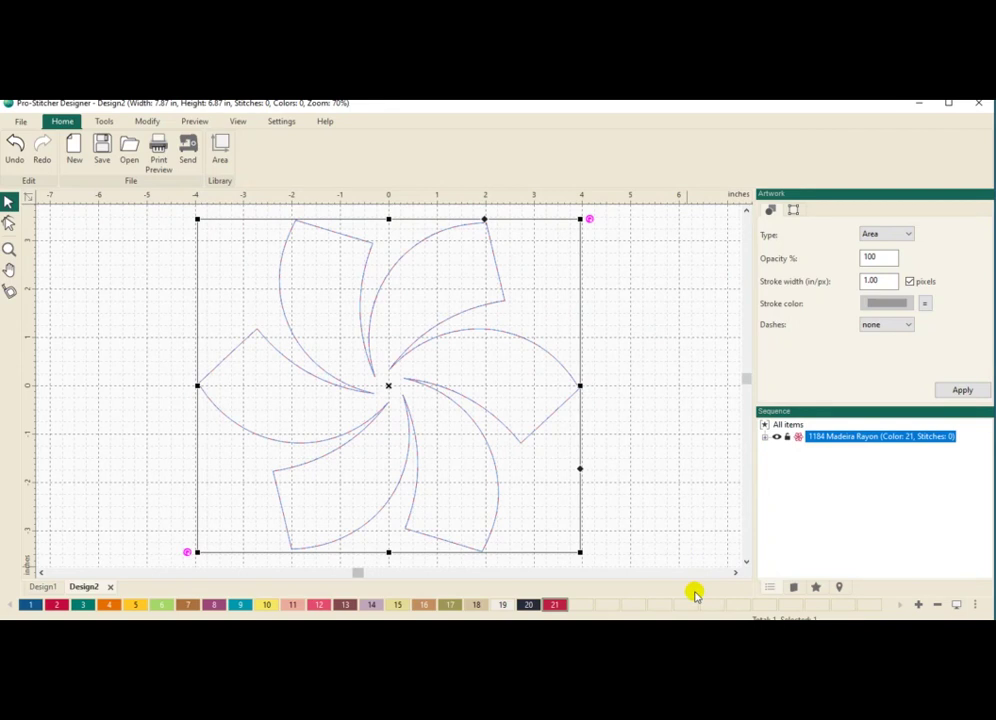
- Create Echo Quilting outlines around the pinwheel with a distance of .25 in, 5 repeats, joined repeats and geometric echo
click(108, 122)
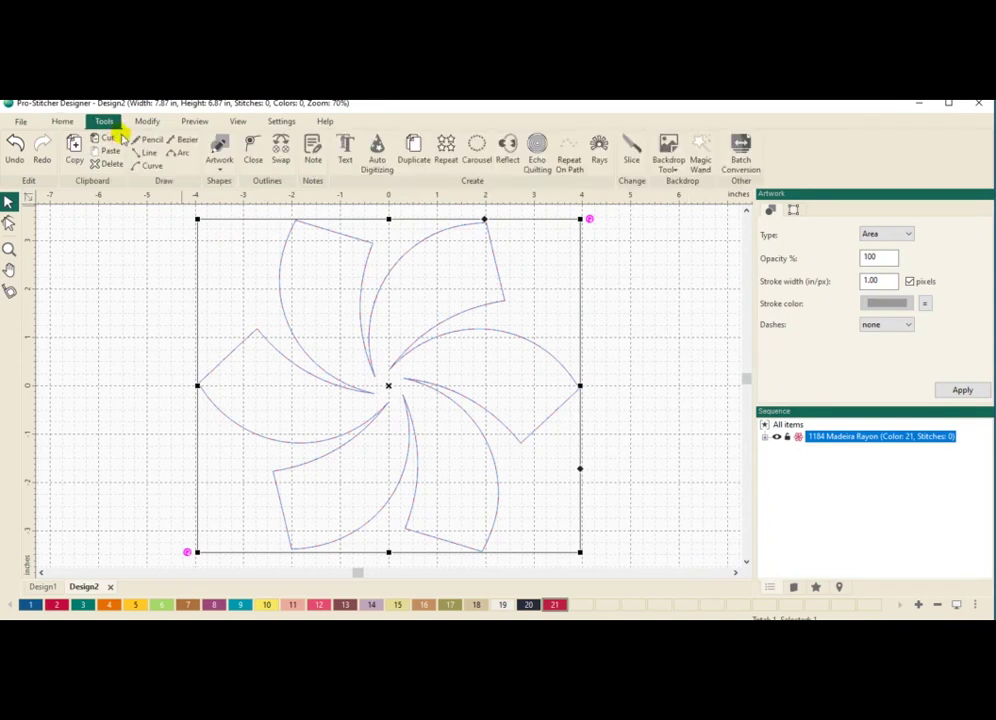
click(540, 148)
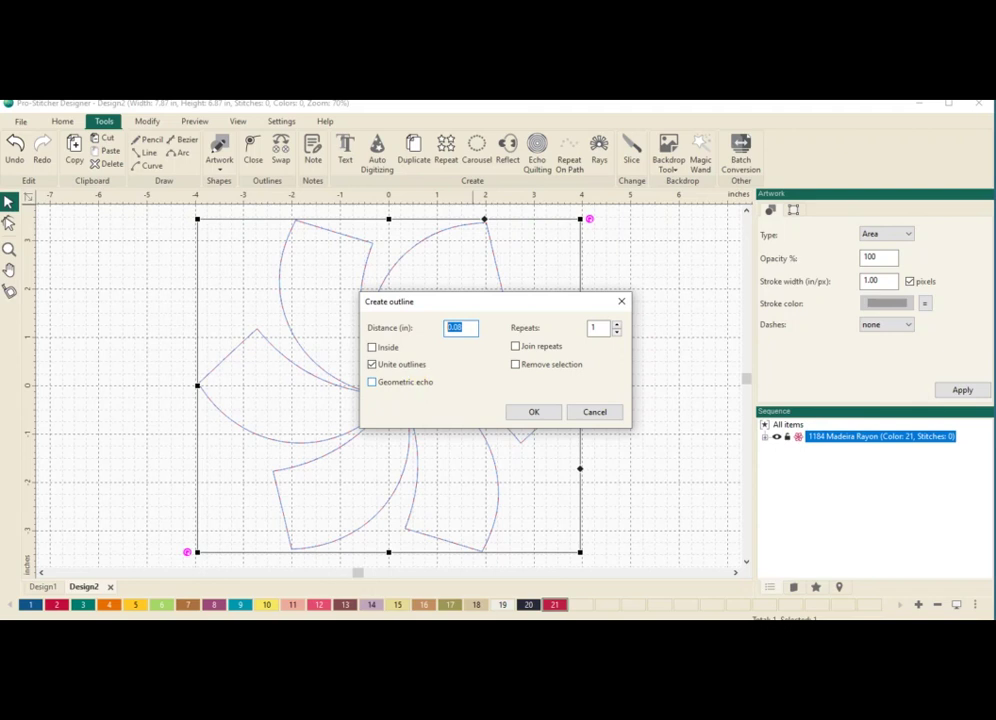
text(.25)
click(516, 346)
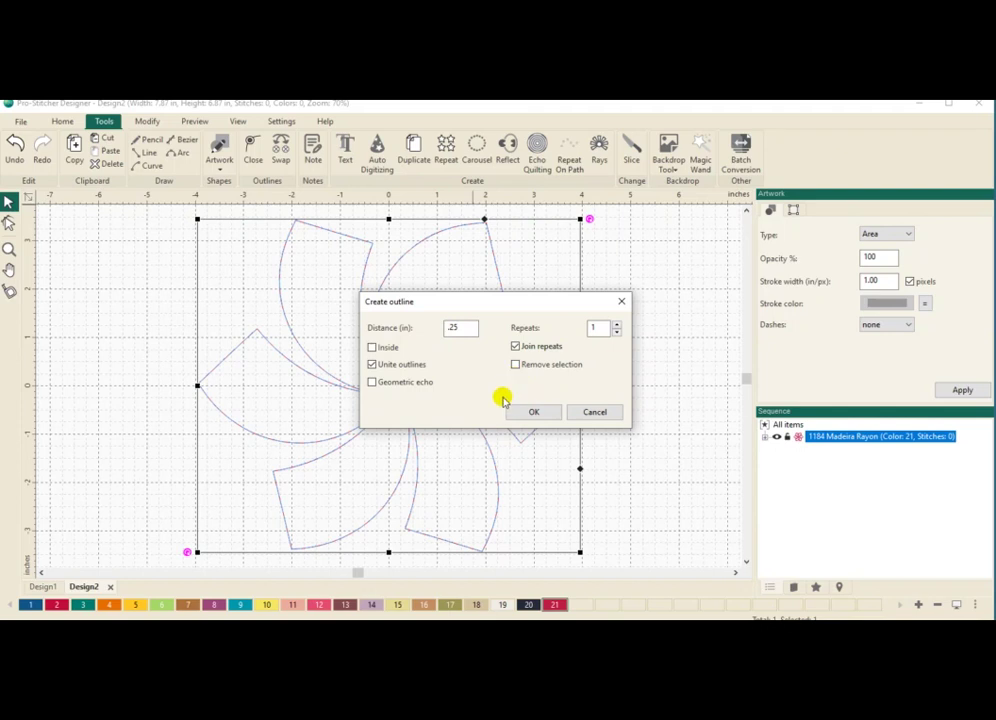
click(373, 385)
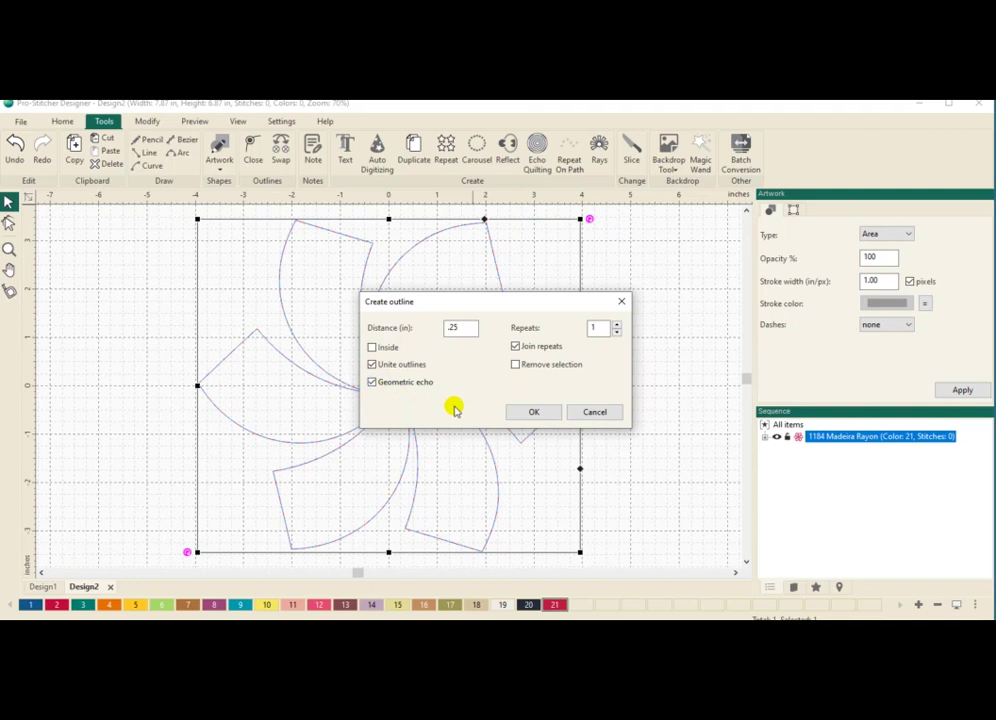
click(617, 325)
click(617, 325)
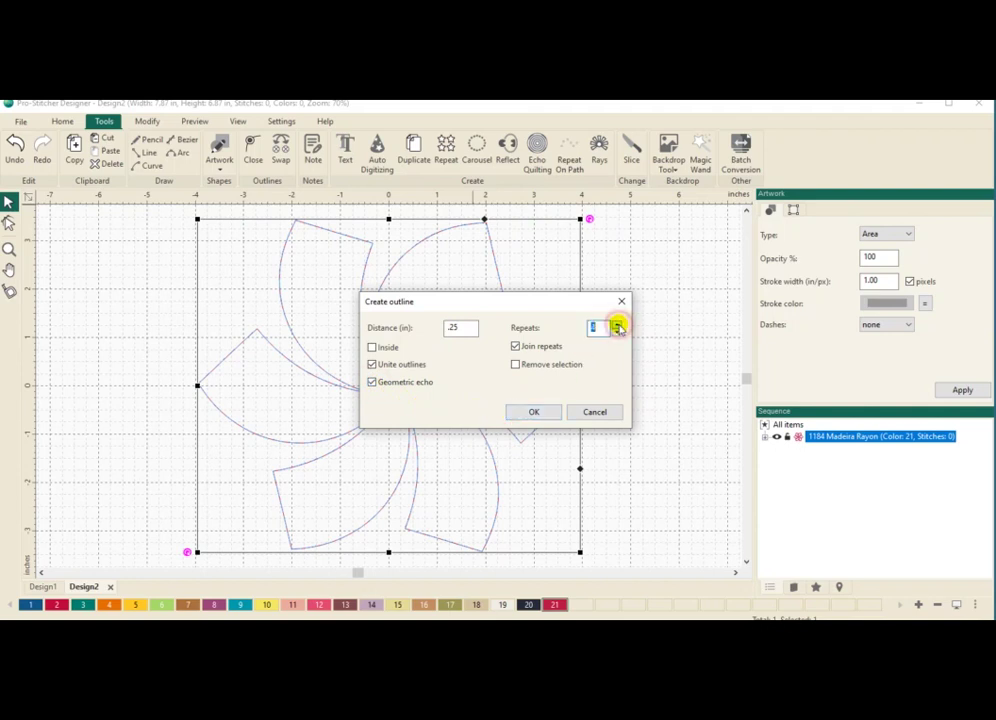
click(617, 325)
click(617, 324)
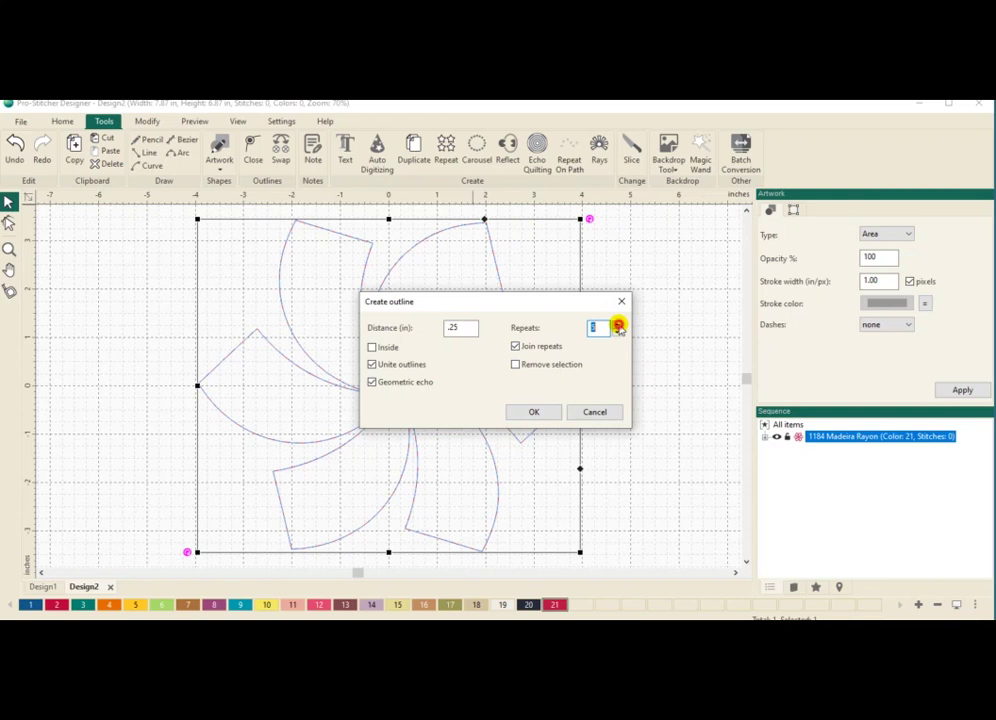
click(538, 411)
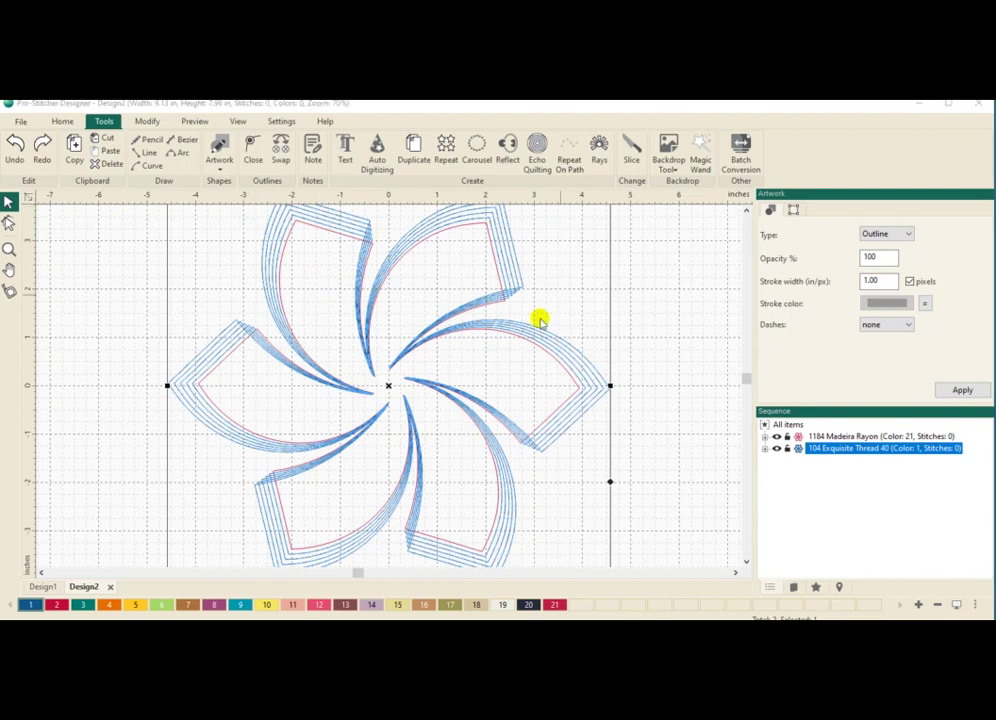
- Convert the pinwheel's echo outlines to a Complex Fill and apply the Stippling fill type with the Hilbert pattern
right_click(504, 364)
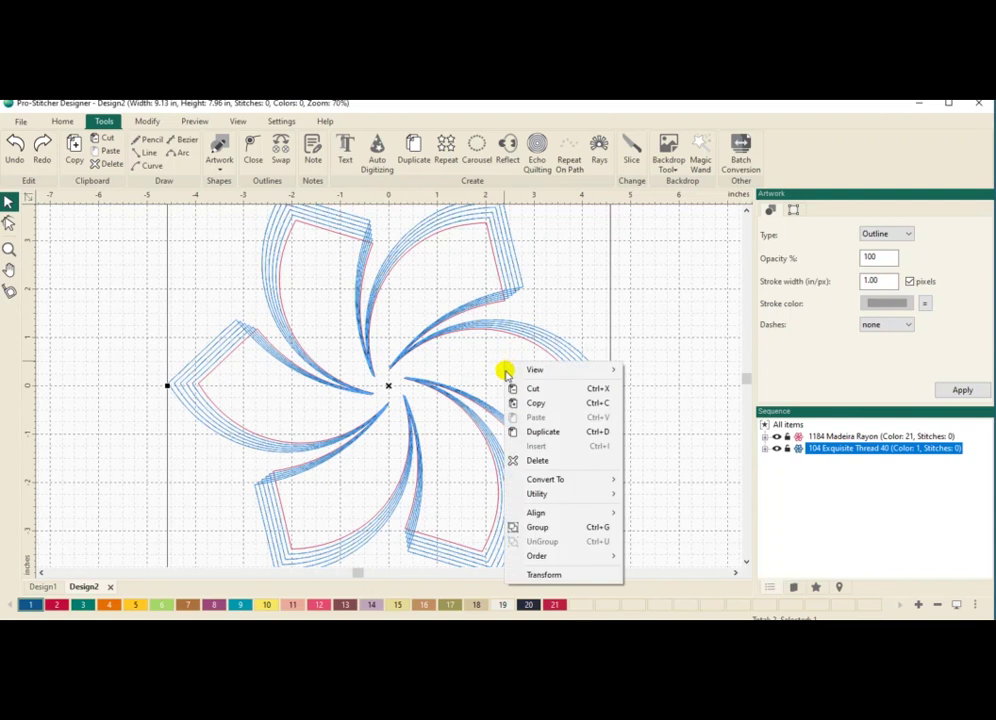
mouse_move(518, 479)
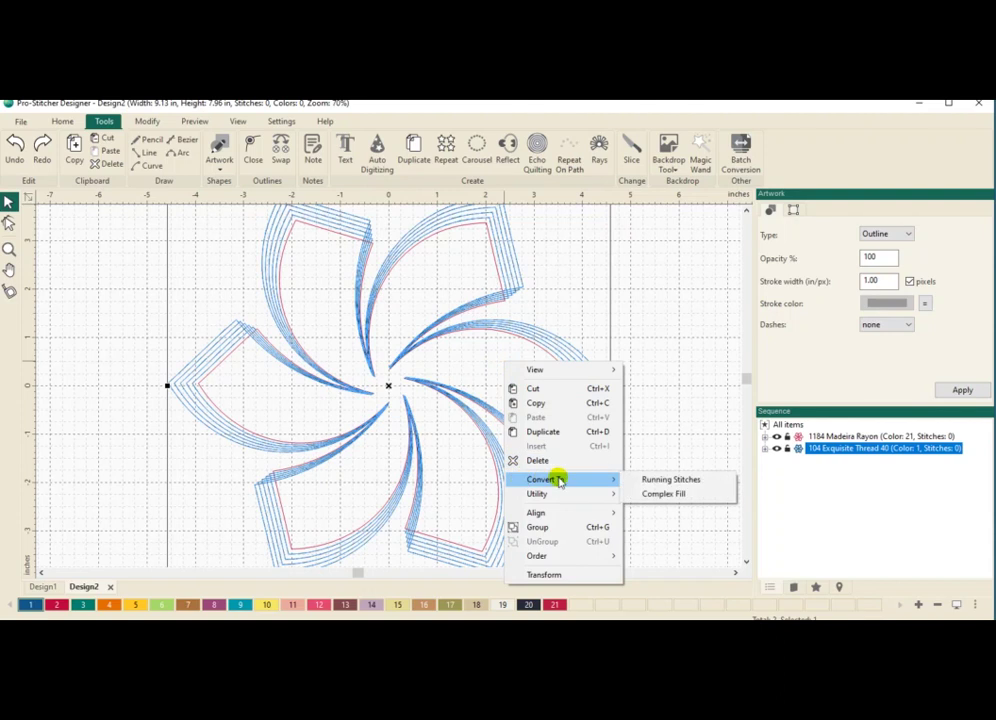
click(665, 495)
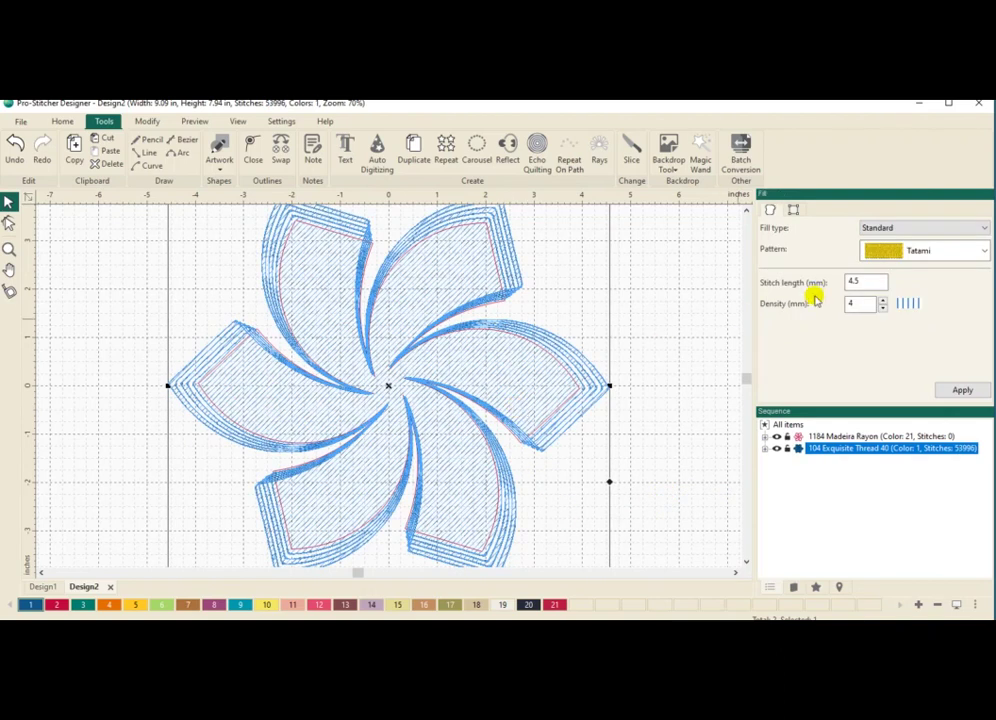
click(985, 229)
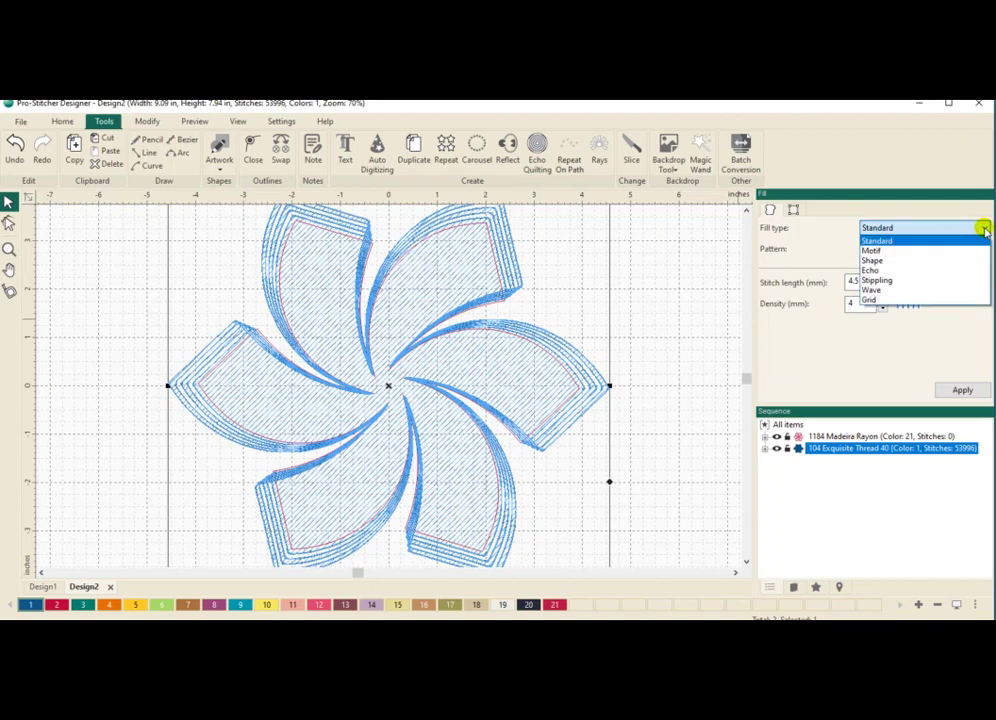
click(956, 281)
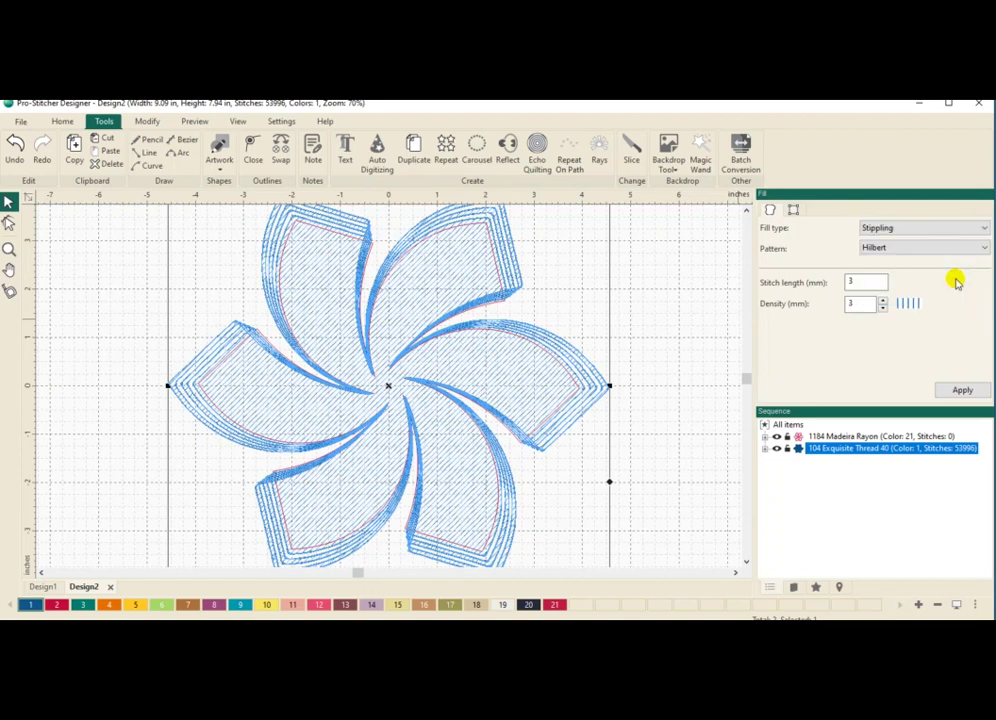
click(950, 391)
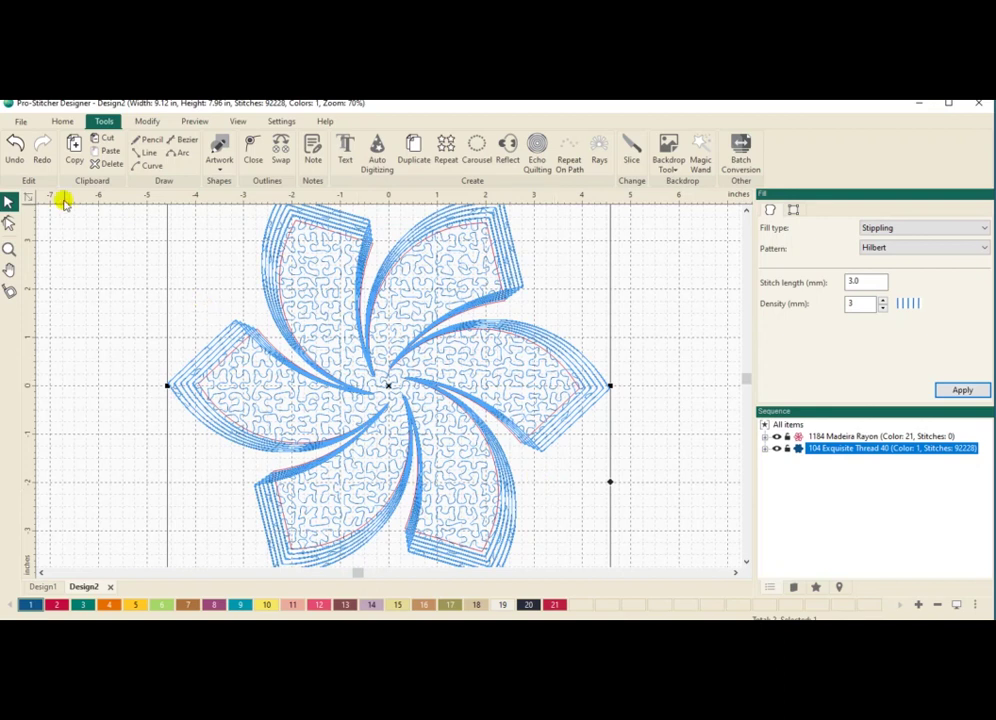
click(62, 121)
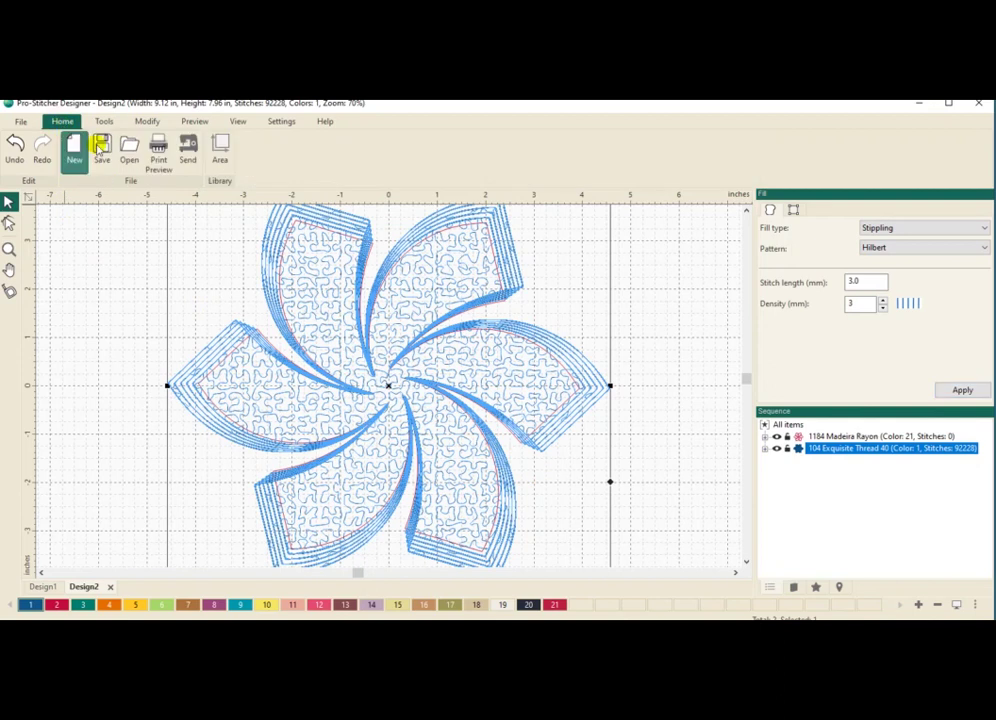